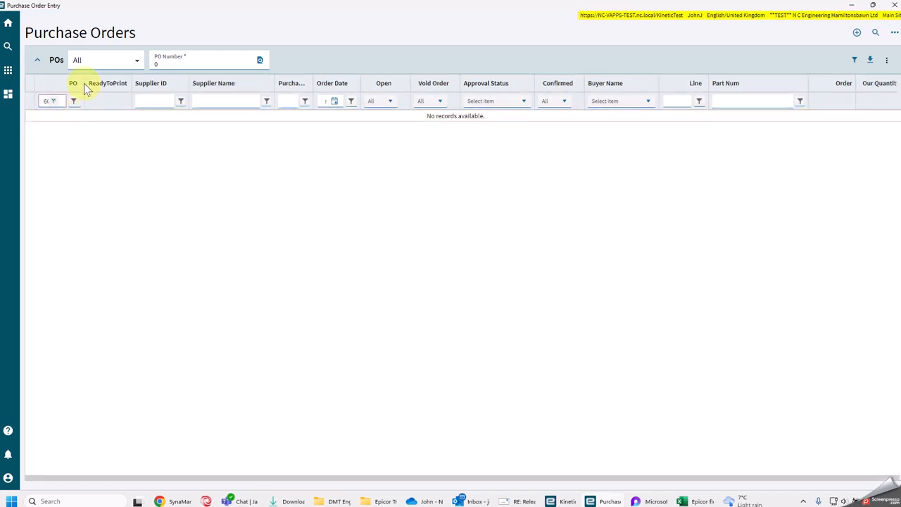
- Widen the PO column and replace its number filter with a Supplier Name filter of "mca"
left_click_drag(85, 84, 135, 86)
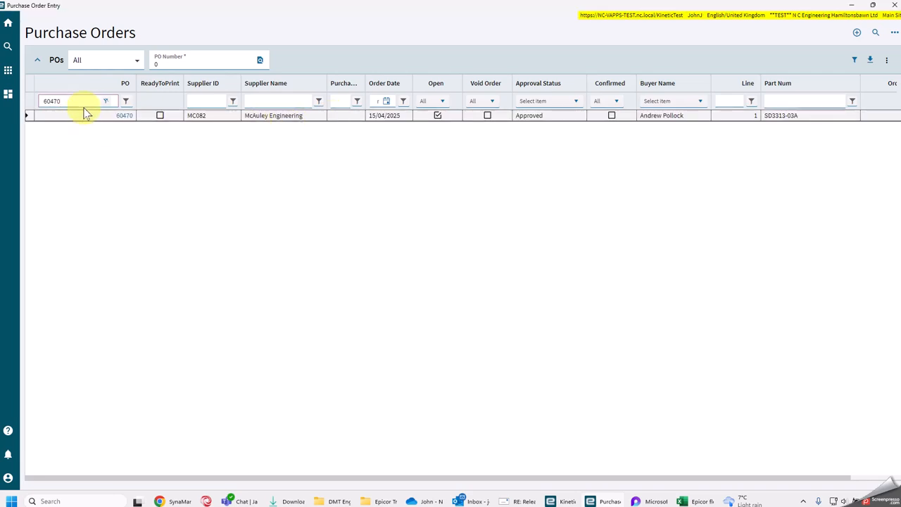
left_click(105, 101)
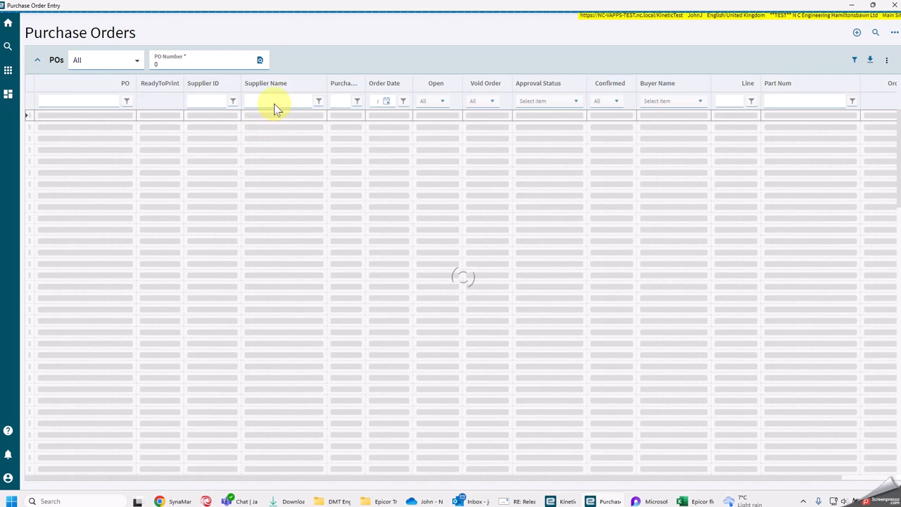
left_click(274, 103)
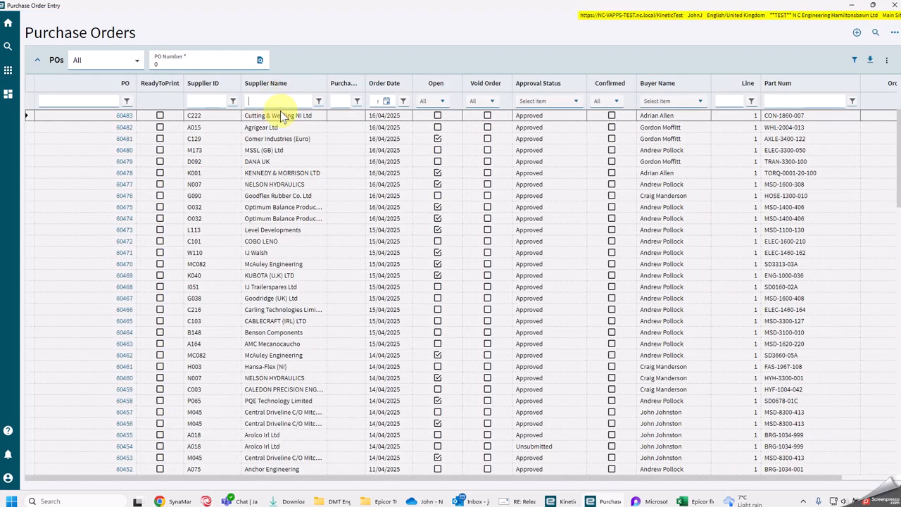
type("mac")
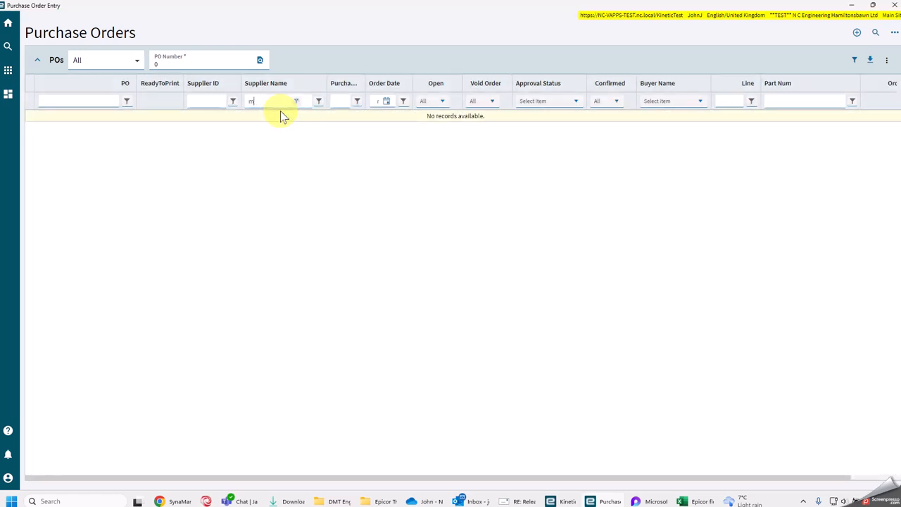
type("ca")
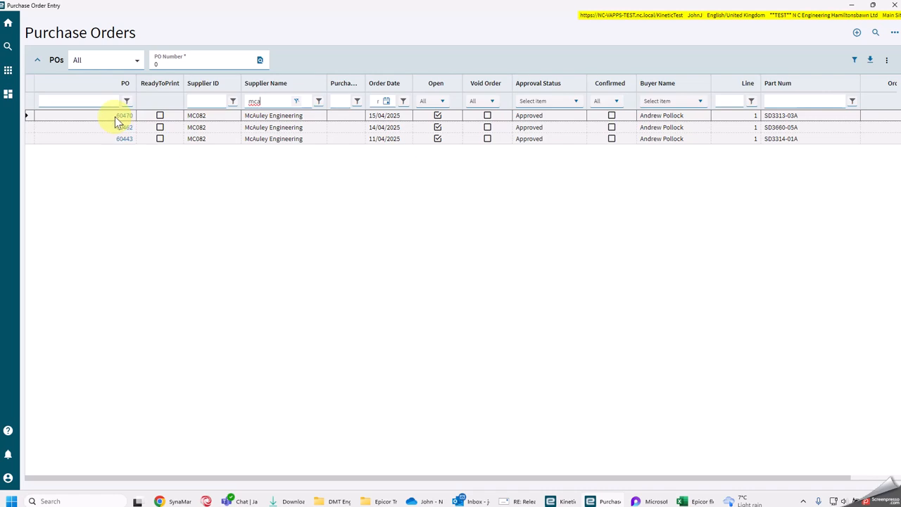
- Open Receipt Entry in a maximised window and start a new delivery note
left_click_drag(341, 6, 449, 39)
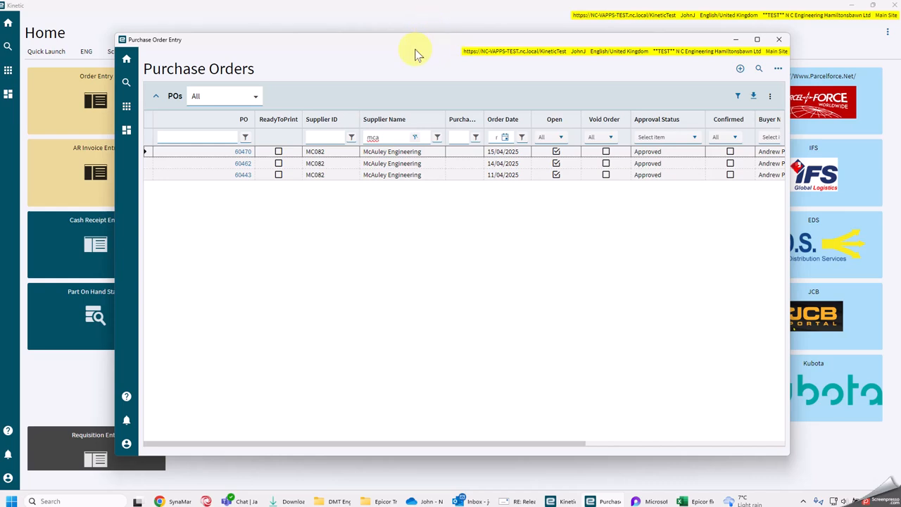
left_click_drag(401, 40, 900, 70)
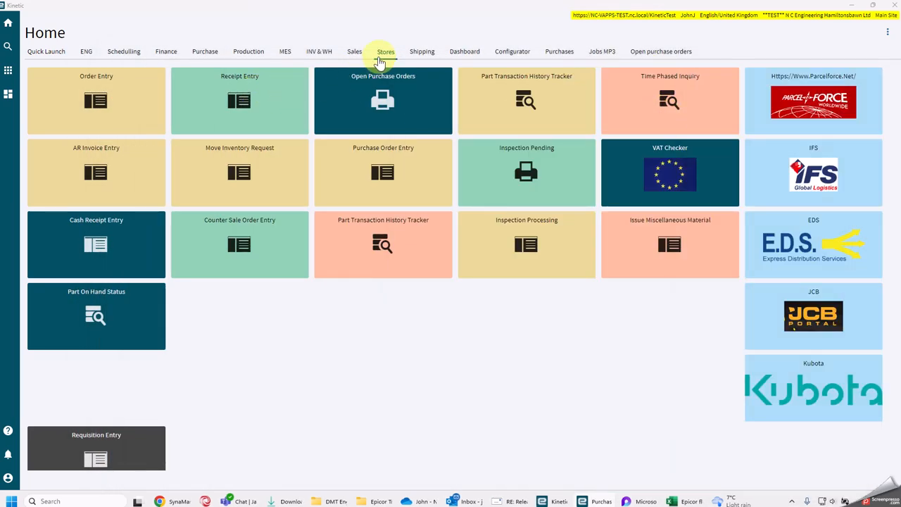
left_click(237, 97)
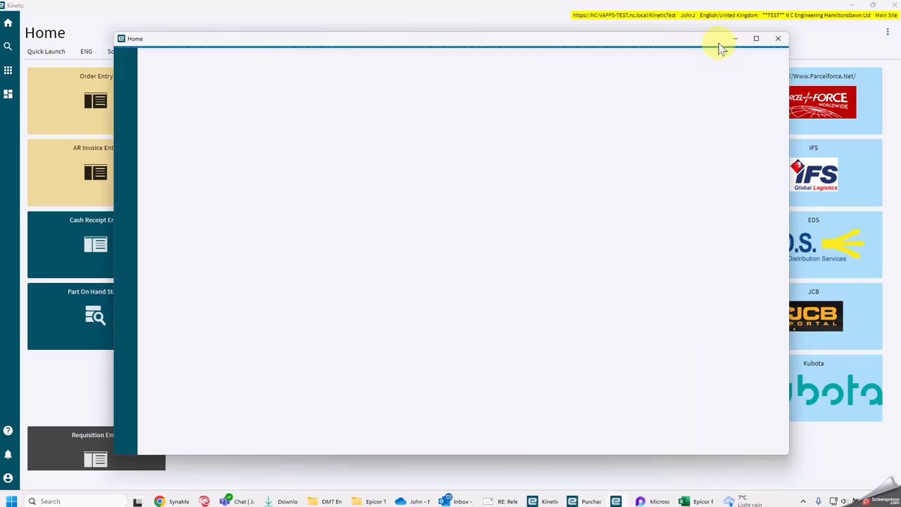
left_click(753, 39)
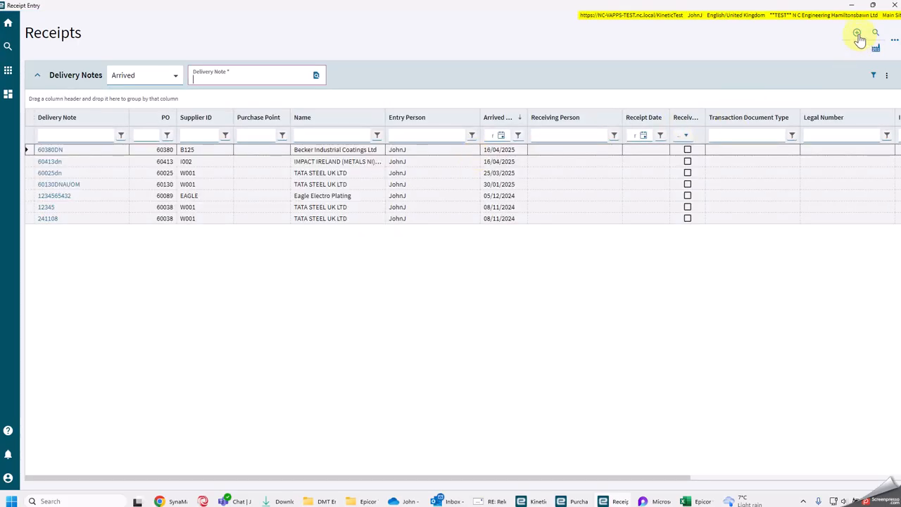
left_click(857, 34)
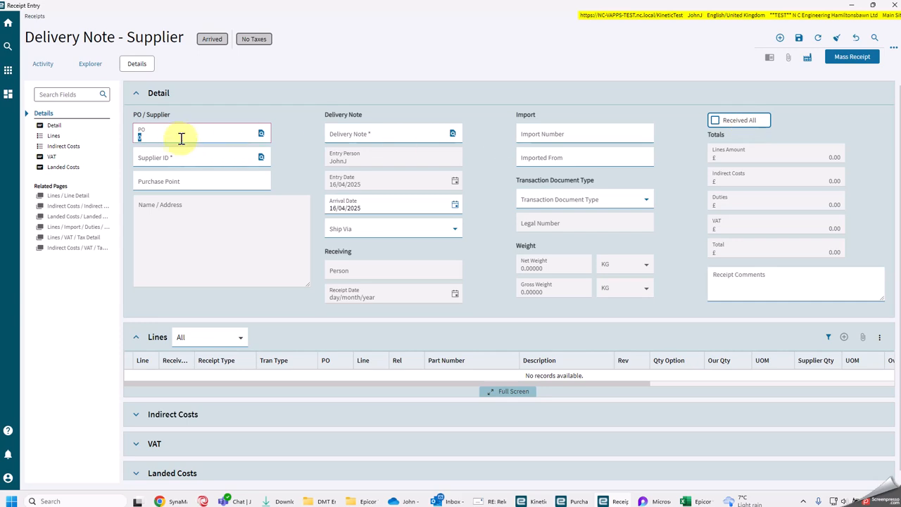
- Enter the McAuley Engineering purchase order number and a delivery note number made of it plus the suffix DN1
left_click(166, 133)
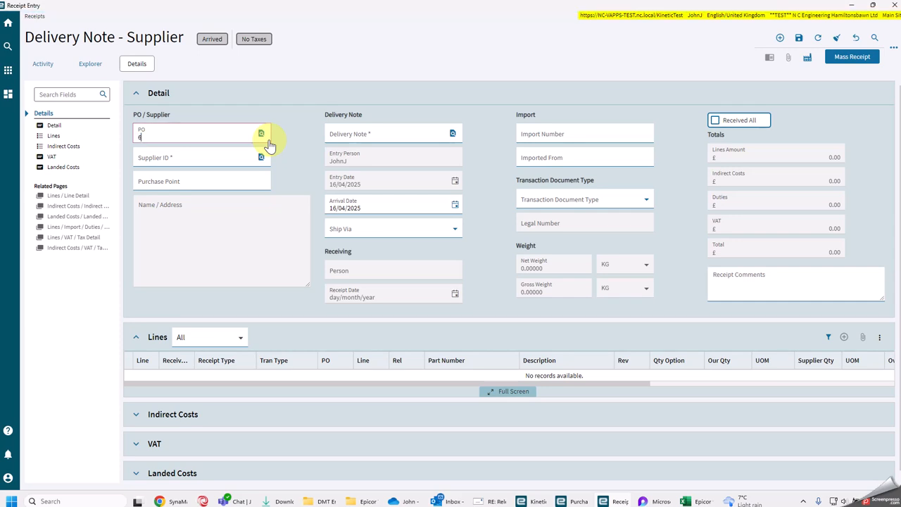
type("70")
key("Tab")
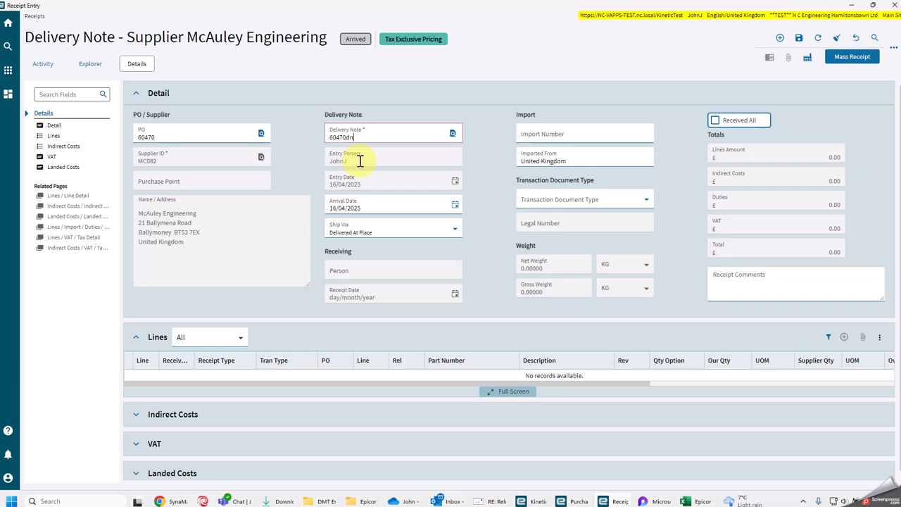
type("60470")
key("Caps_Lock")
type("0")
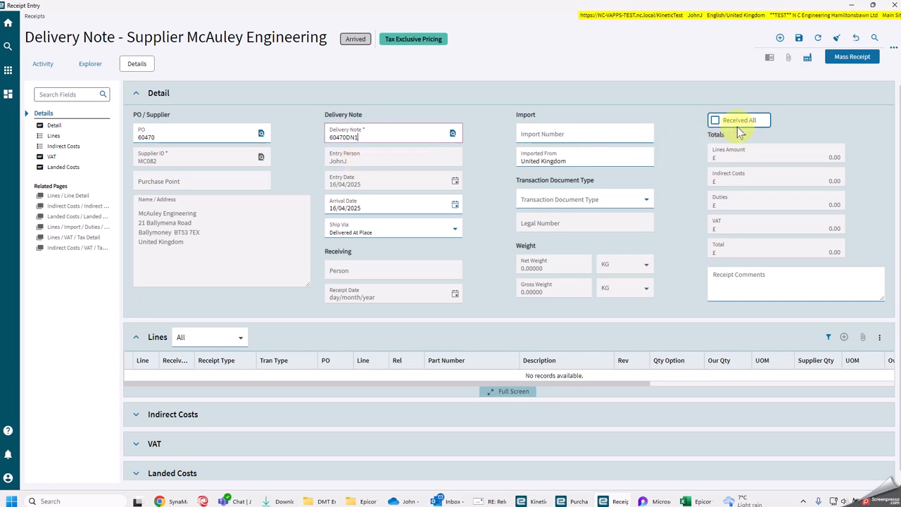
- Start a mass receipt with all releases of the purchase order selected
left_click(830, 57)
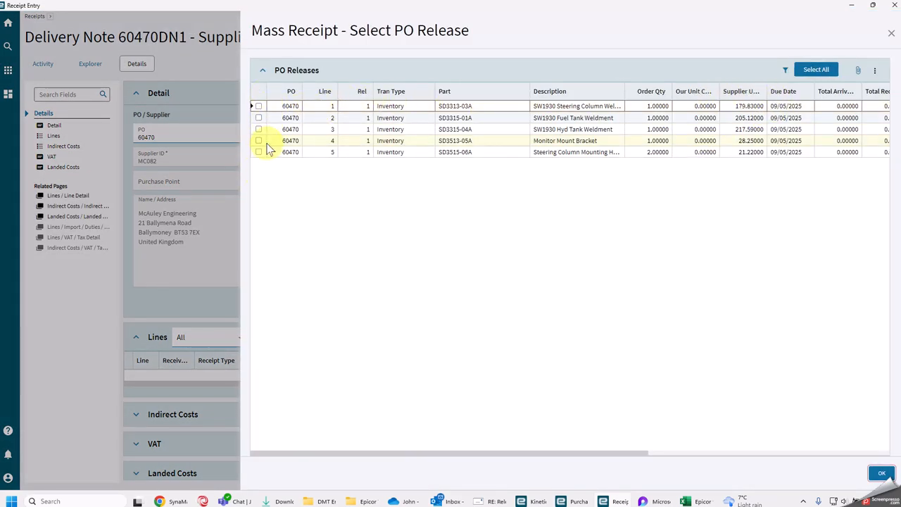
left_click(809, 71)
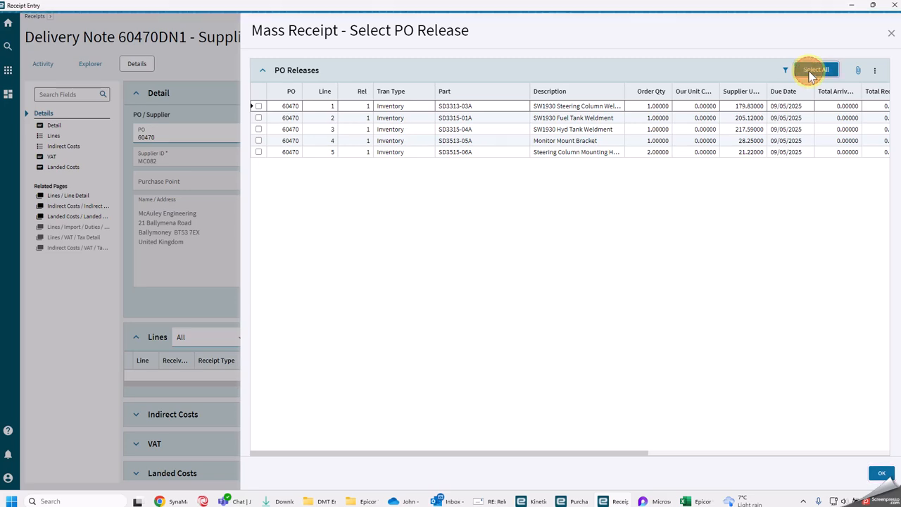
left_click(880, 474)
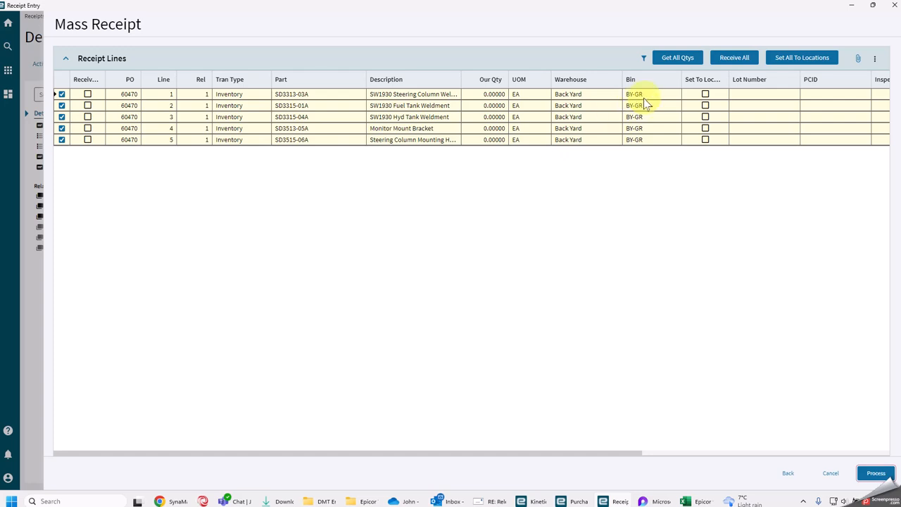
- Fill in the quantities of all receipt lines and set Our Qty of line 5, part SD3515-06A, to 1
left_click(672, 60)
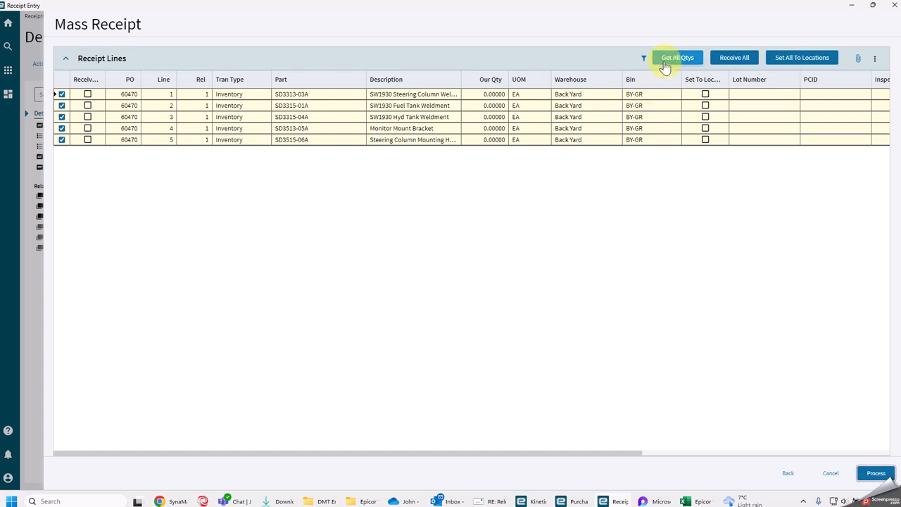
left_click(488, 140)
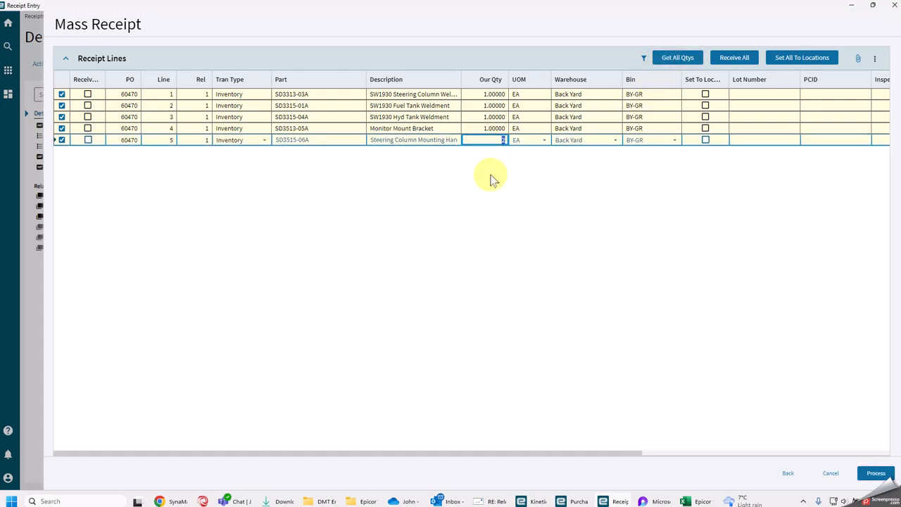
key("Tab")
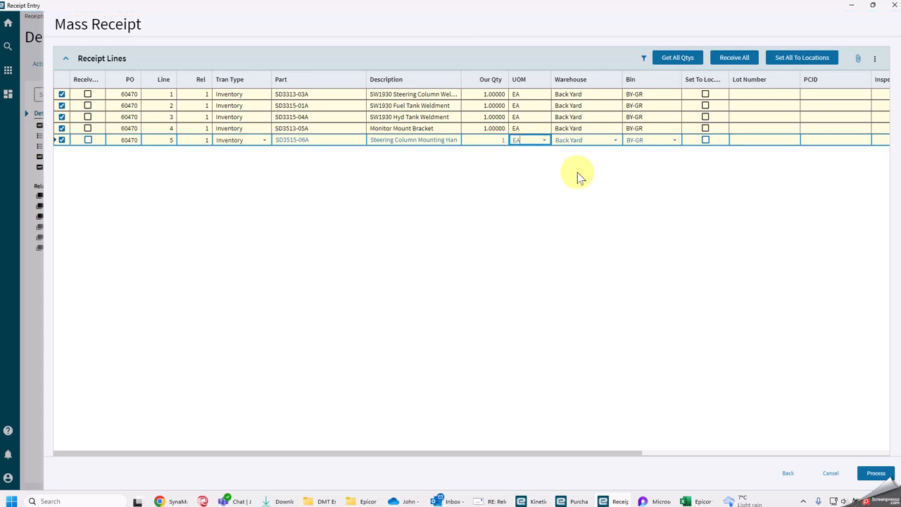
- Mark all the lines as received and process the mass receipt
left_click(737, 62)
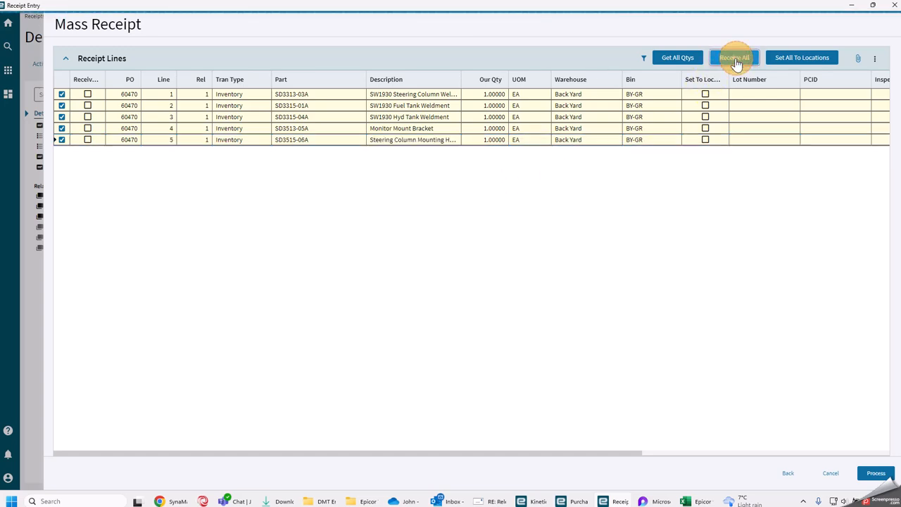
left_click(873, 474)
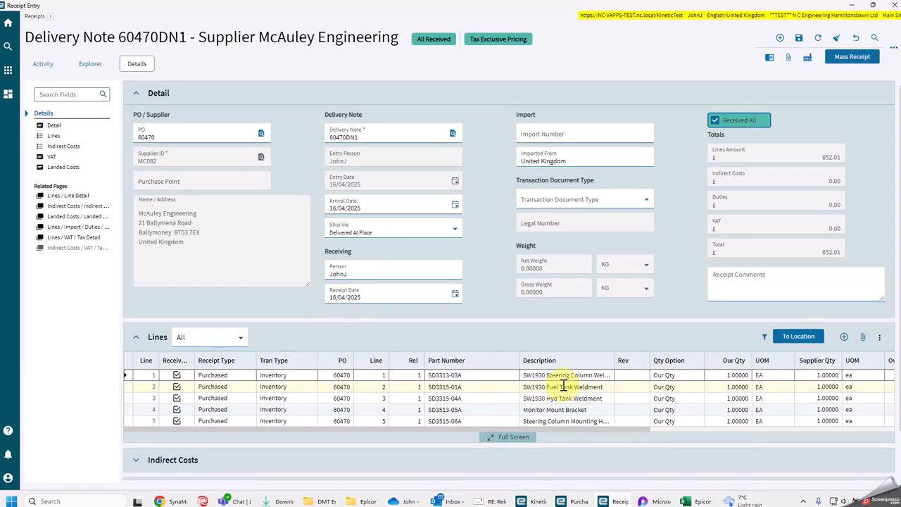
- Check the receipt lines, save the delivery note and close Receipt Entry
left_click_drag(590, 430, 750, 430)
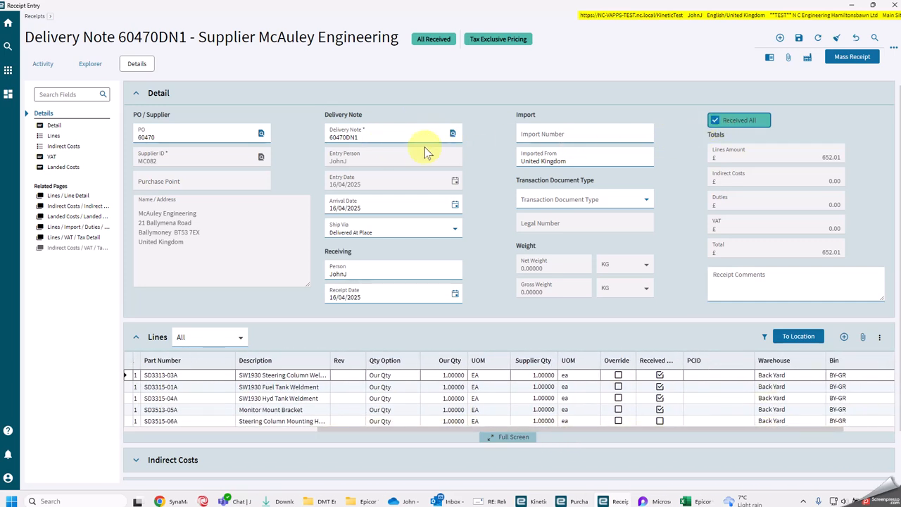
double_click(368, 137)
left_click(481, 191)
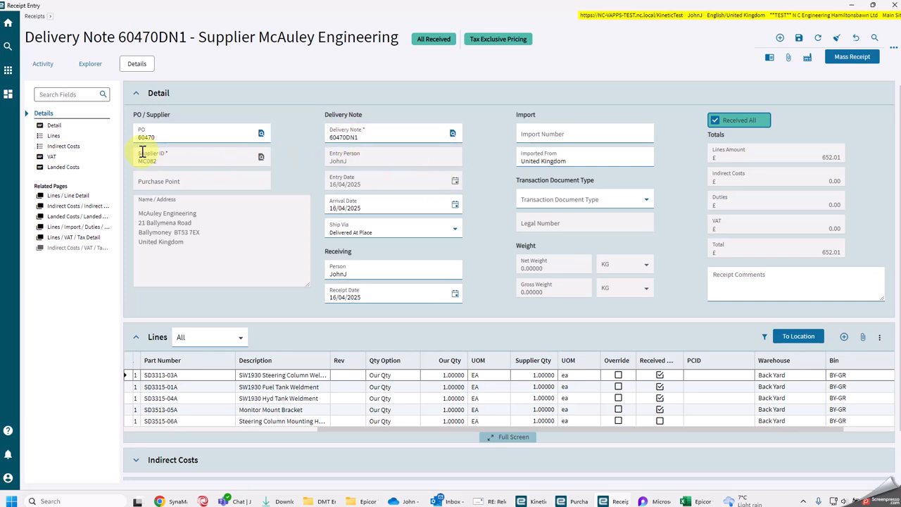
left_click(290, 159)
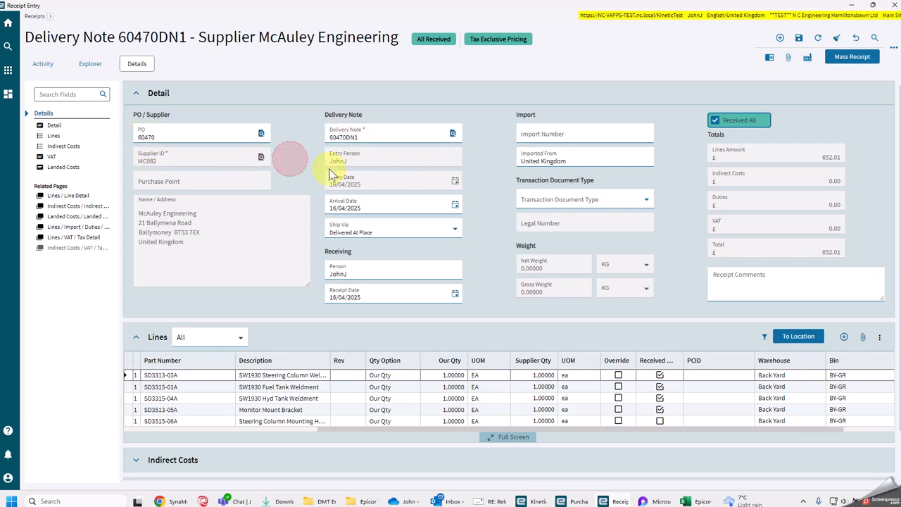
left_click(799, 39)
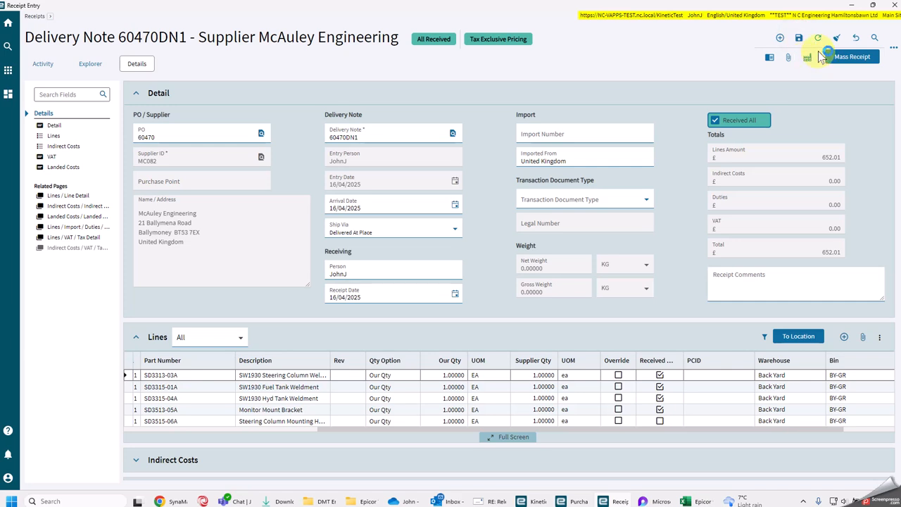
left_click(896, 5)
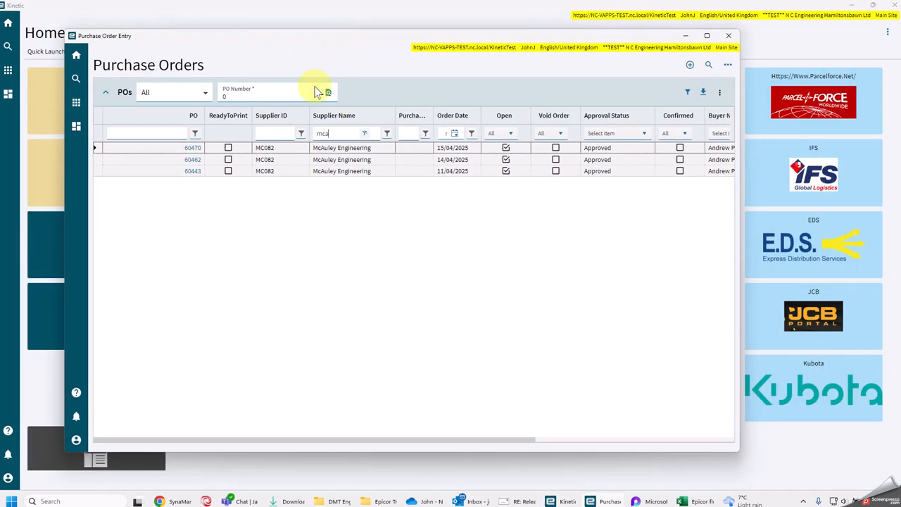
left_click(728, 64)
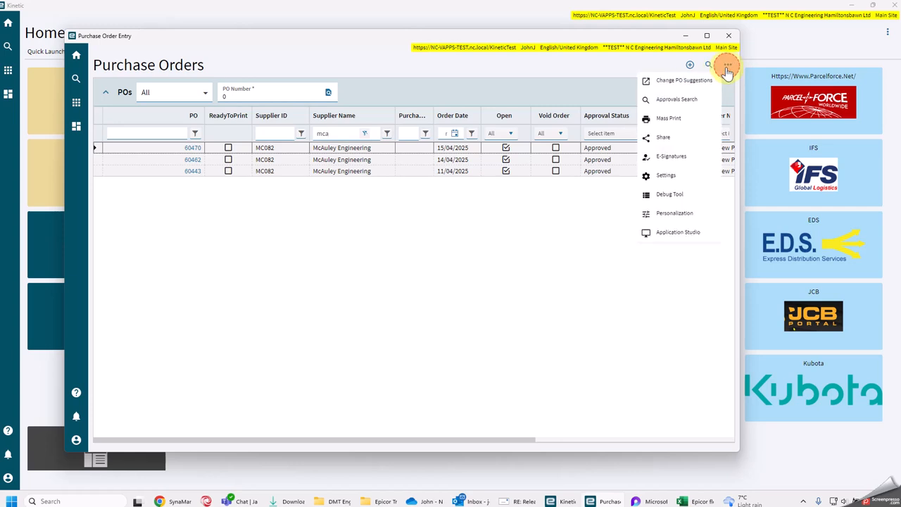
left_click(610, 241)
left_click(719, 93)
left_click(679, 132)
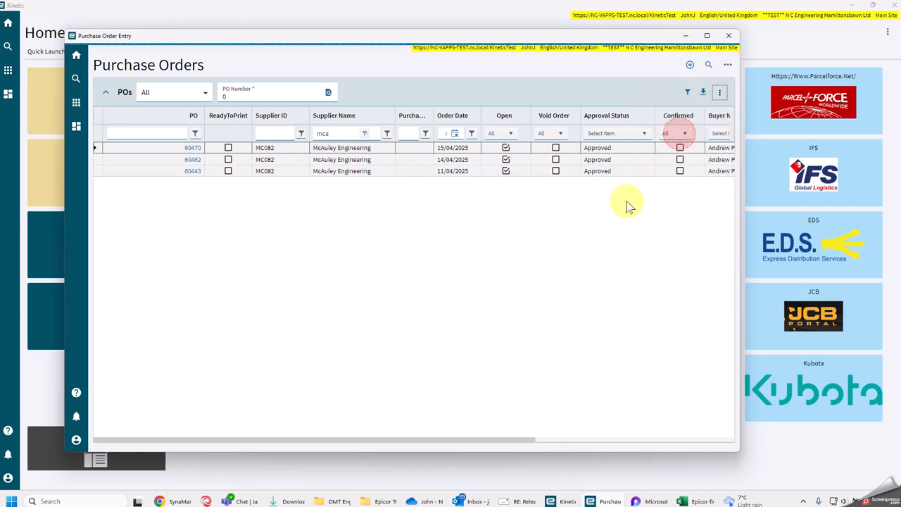
left_click(316, 252)
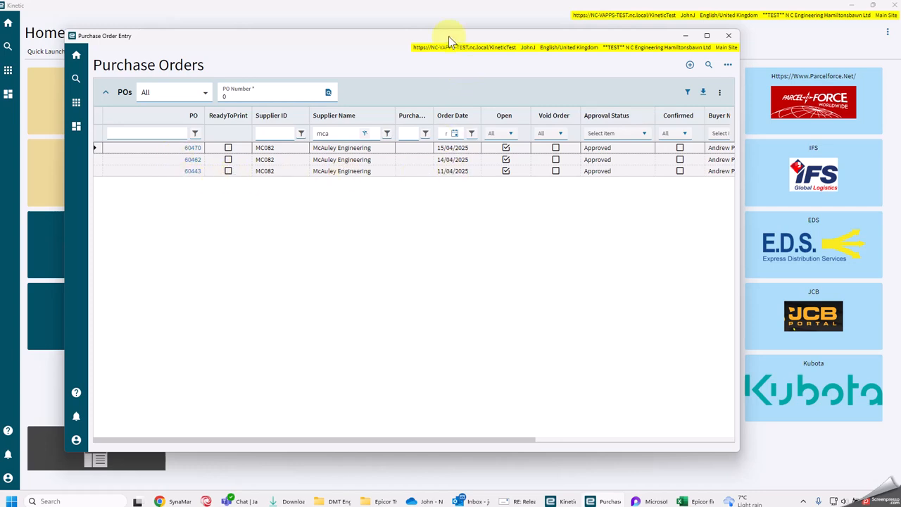
- Reopen Receipt Entry in a maximised window and set the delivery notes list to All
left_click_drag(449, 36, 900, 75)
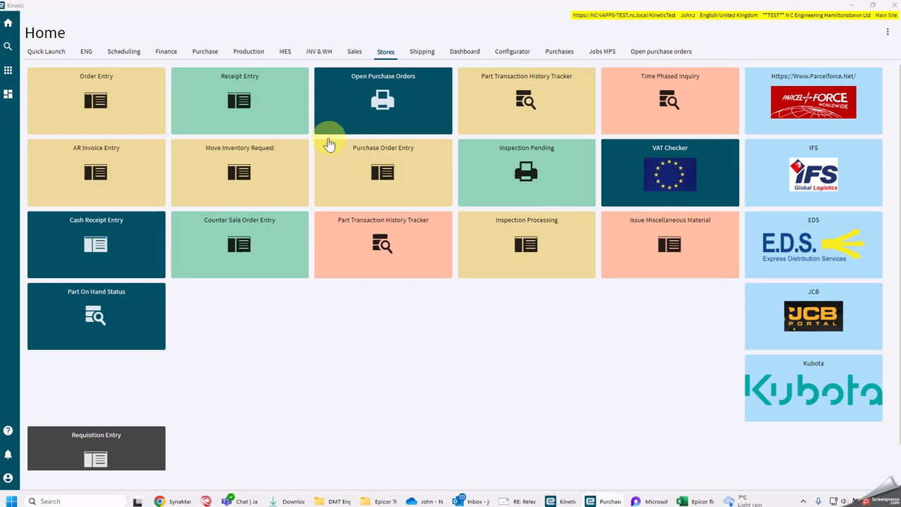
left_click(240, 116)
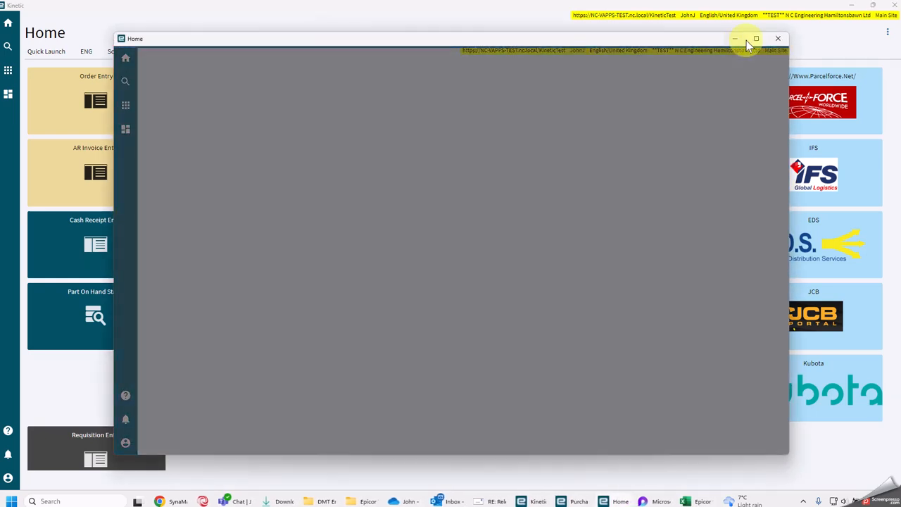
left_click(753, 40)
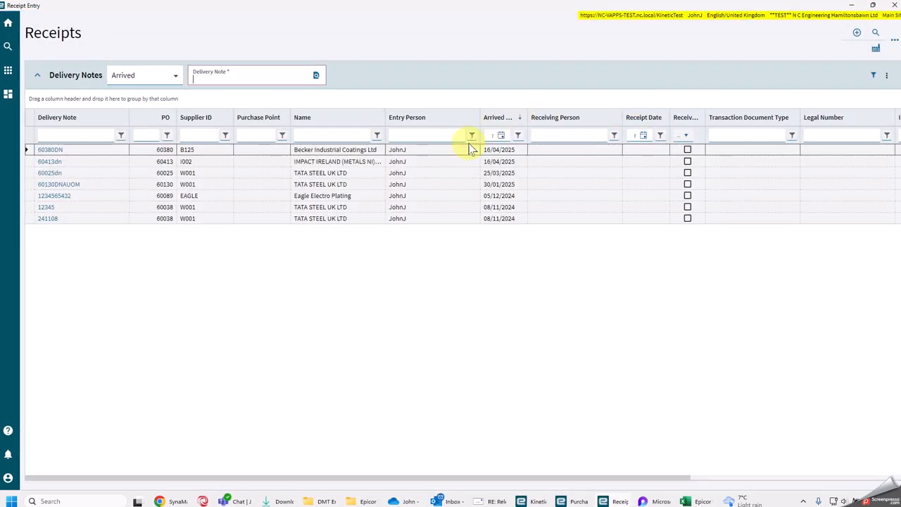
left_click(174, 78)
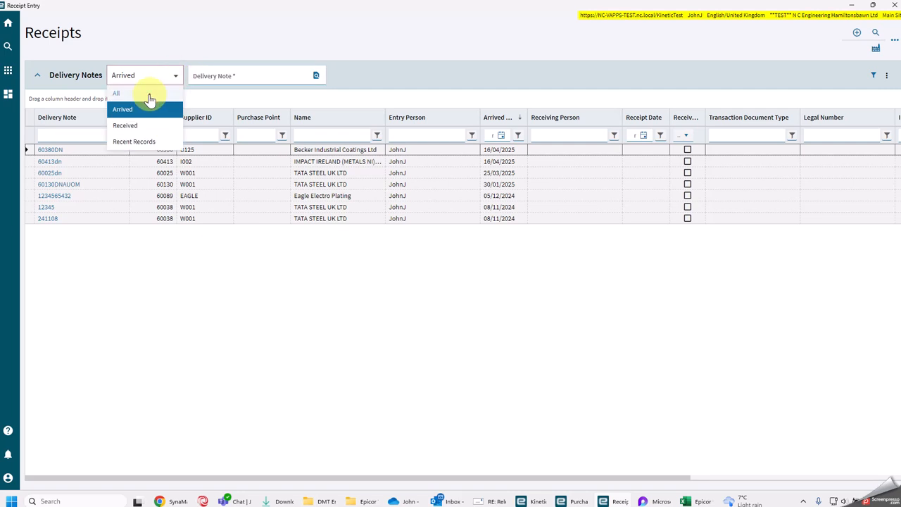
left_click(147, 93)
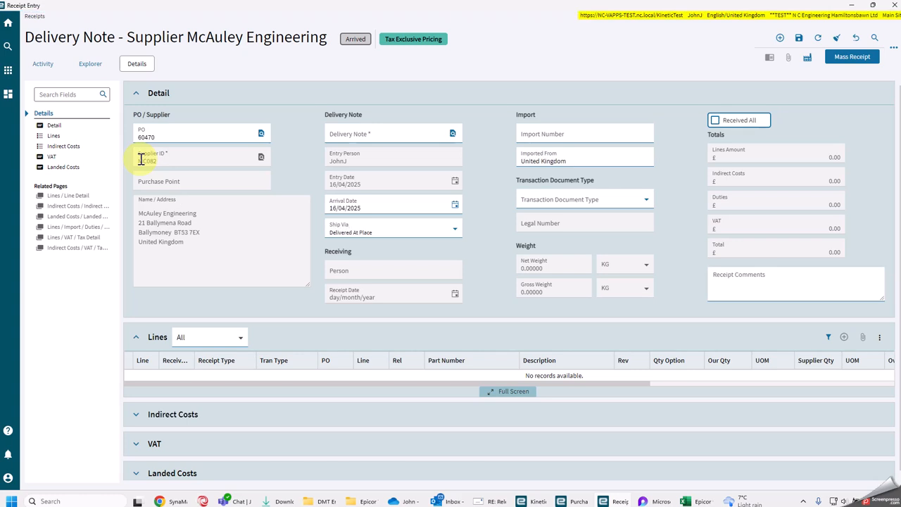
- Enter a second delivery note number for the same McAuley Engineering order, using the order number plus the suffix DN2
left_click(368, 130)
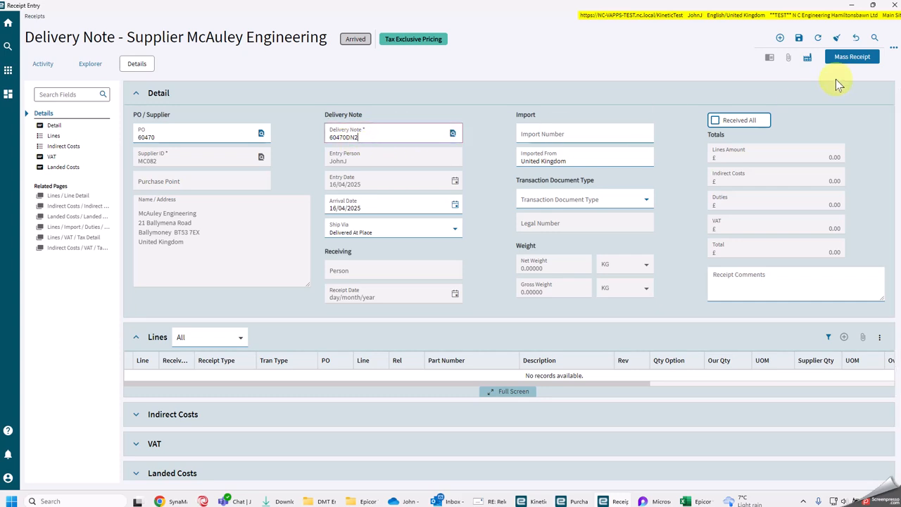
- Start a mass receipt for the second delivery note and select all outstanding PO releases
left_click(855, 58)
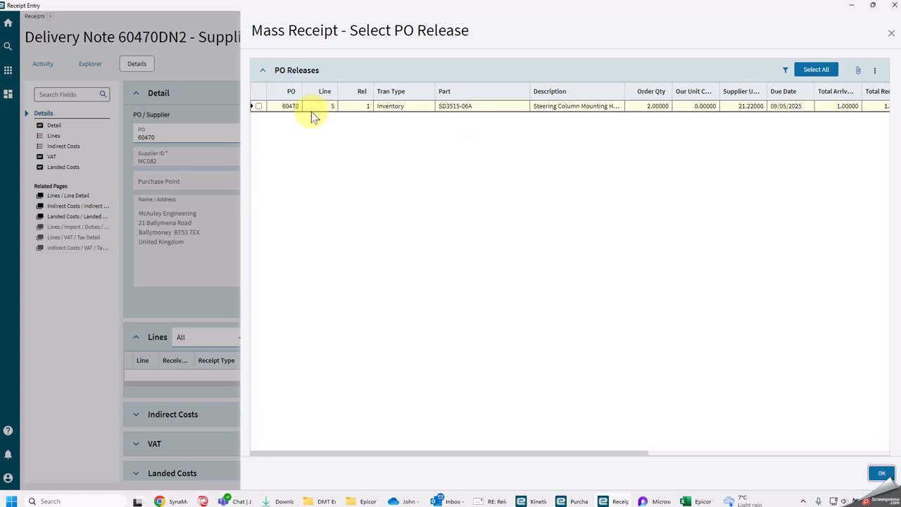
left_click(816, 69)
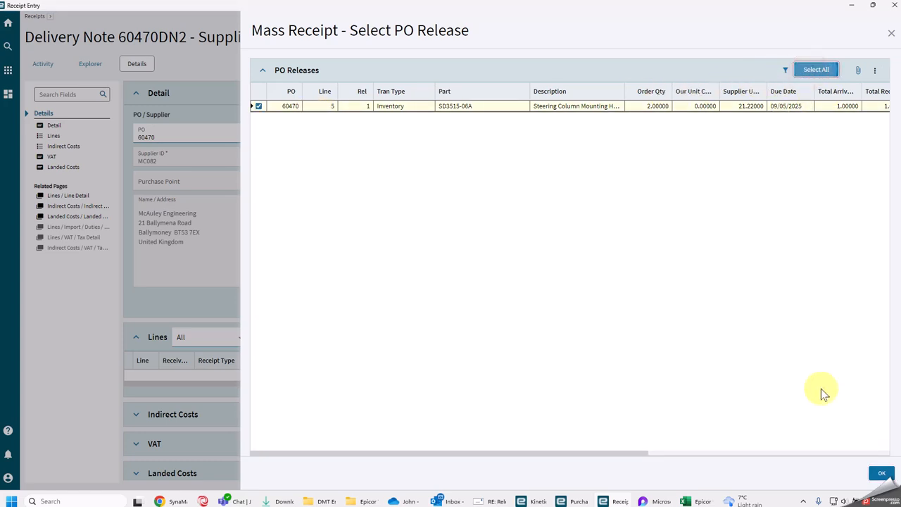
left_click(881, 472)
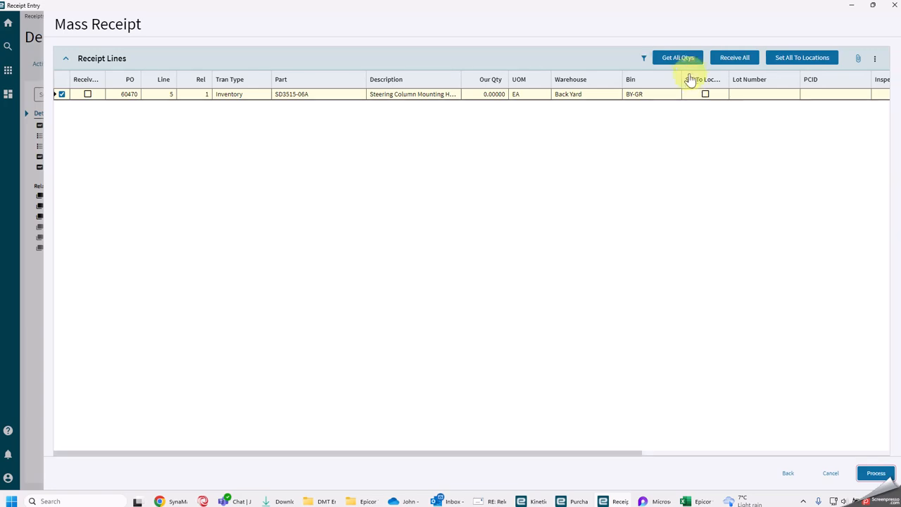
- Process the mass receipt with all quantities fetched and all lines received, and save the delivery note before closing Receipt Entry
left_click(680, 58)
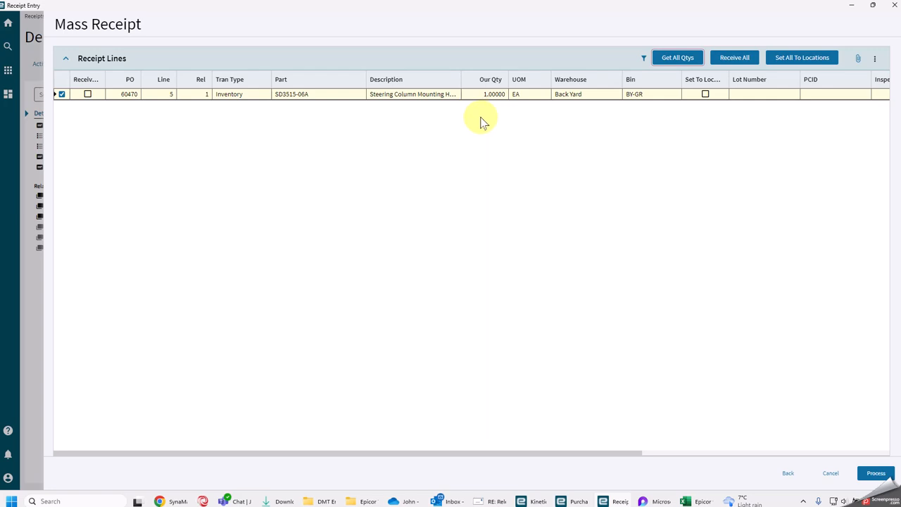
left_click(726, 62)
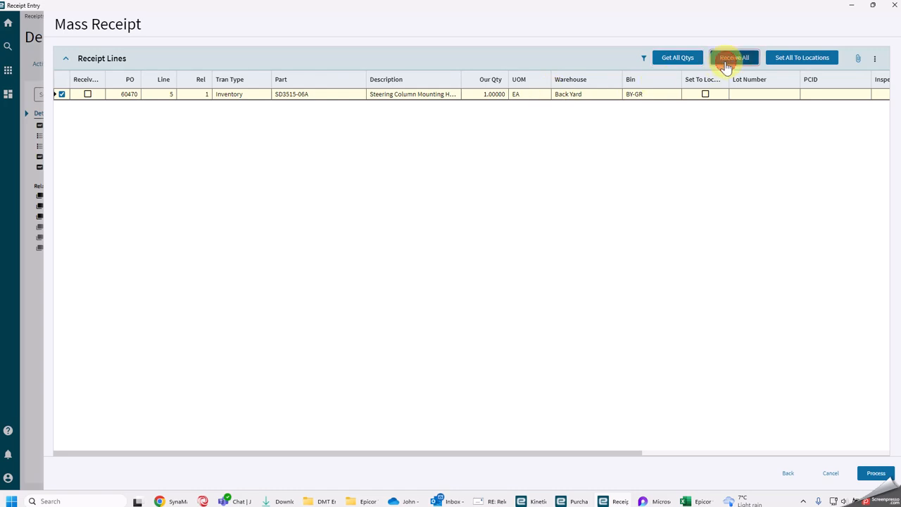
left_click(868, 475)
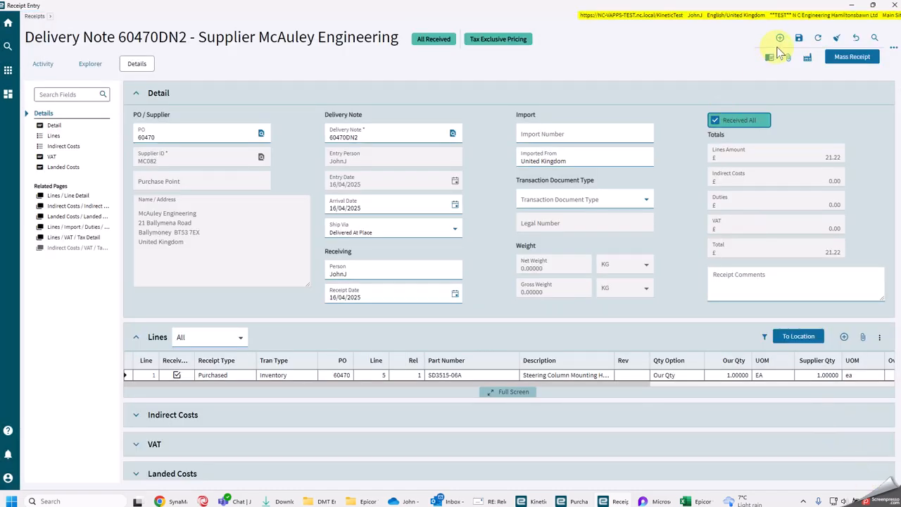
left_click(799, 38)
left_click(896, 8)
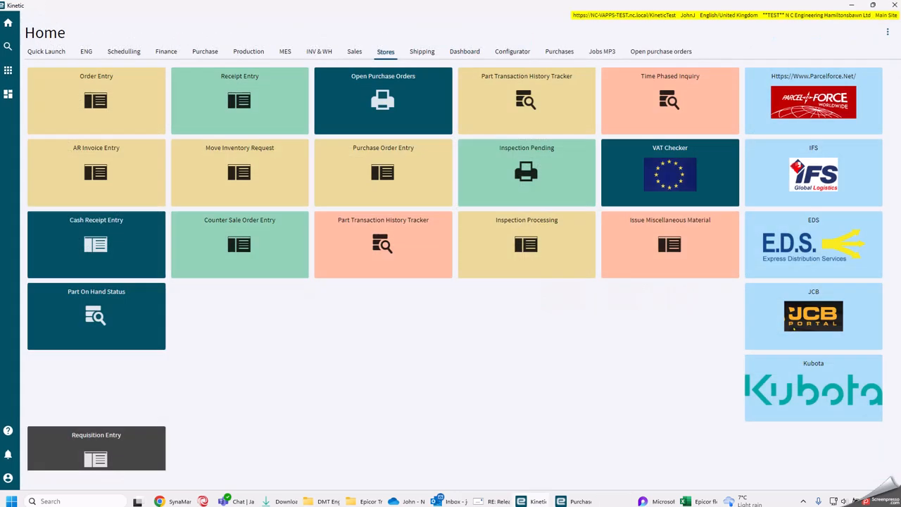
- Bring the Purchase Order Entry window back, maximise it and refresh the purchase orders list to check the open status
left_click_drag(900, 61, 333, 37)
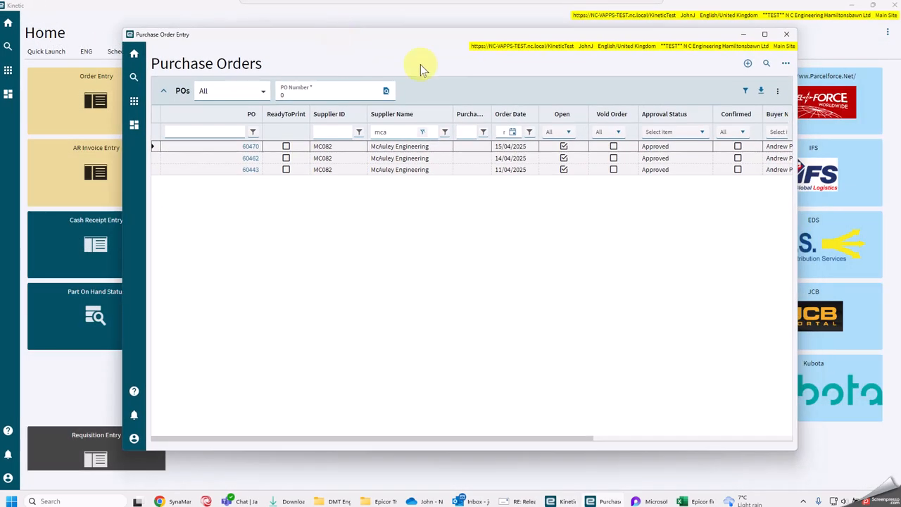
left_click(762, 39)
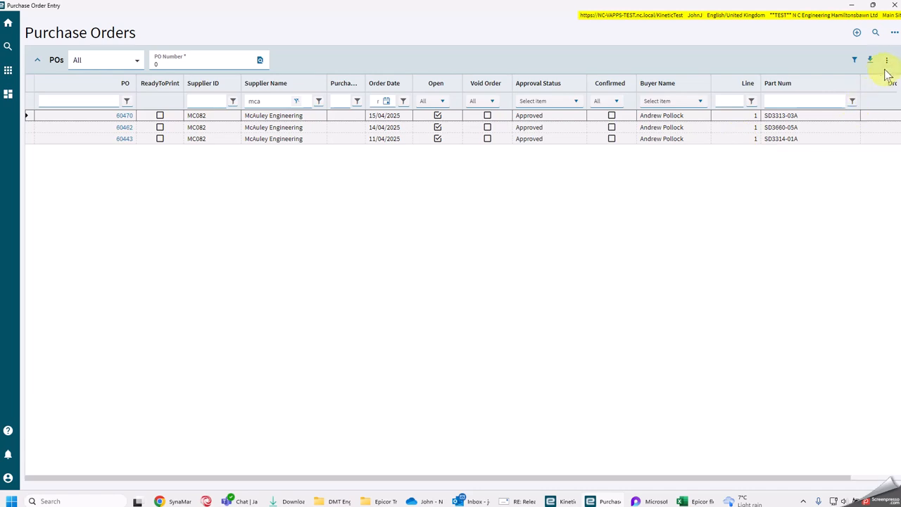
left_click(886, 60)
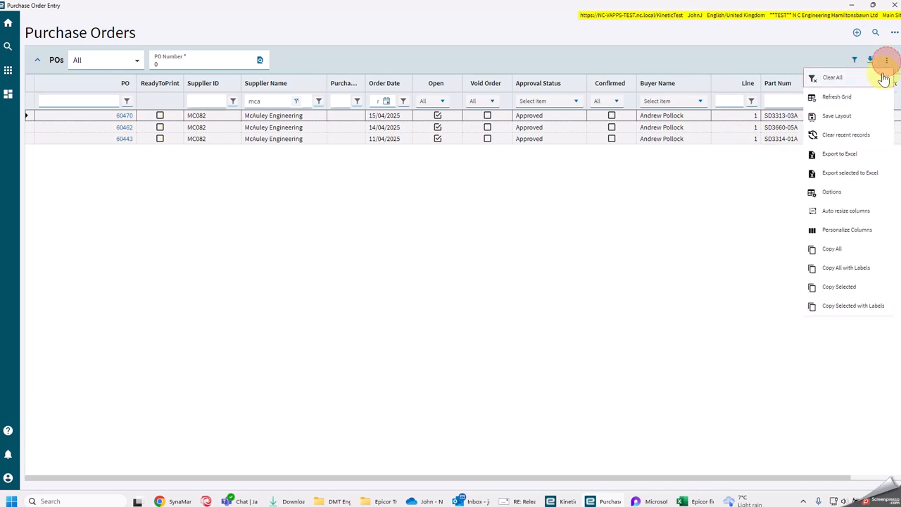
left_click(844, 97)
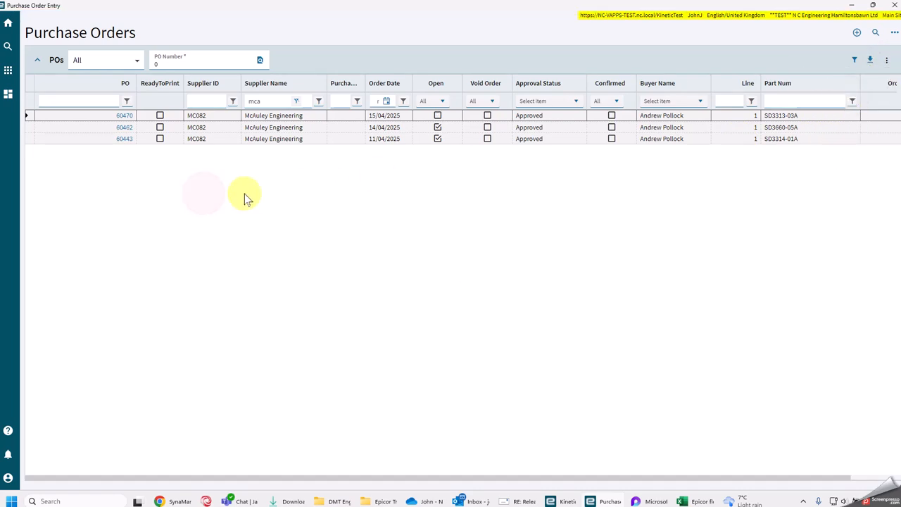
left_click(437, 126)
- Clear the supplier name filter and filter the purchase orders list to Open Is True
left_click(296, 101)
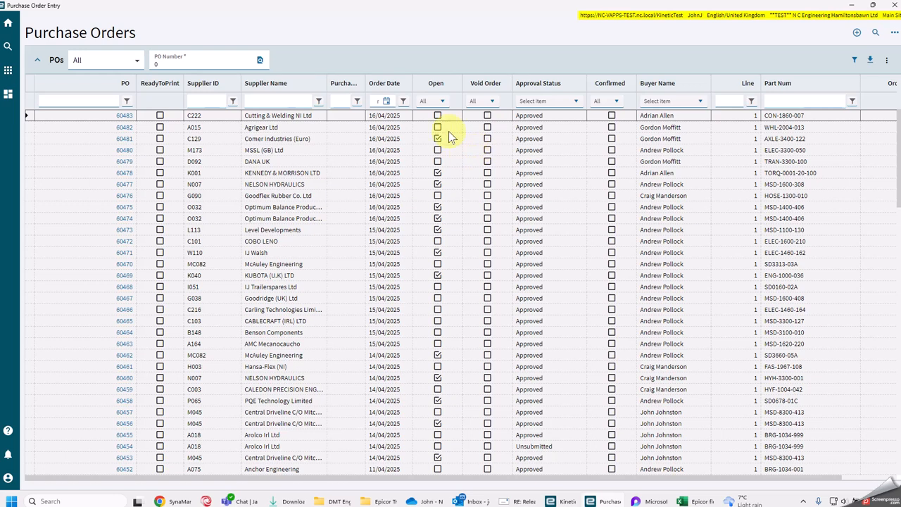
left_click(441, 102)
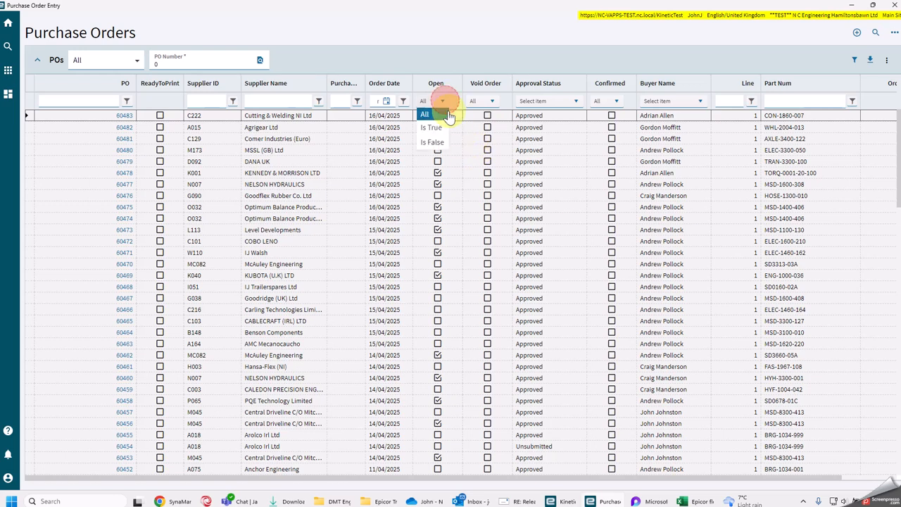
left_click(441, 127)
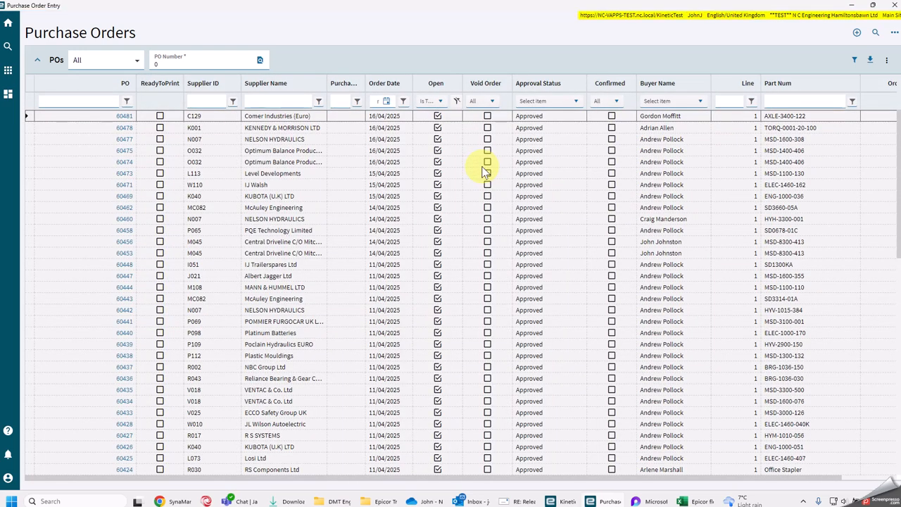
left_click(404, 103)
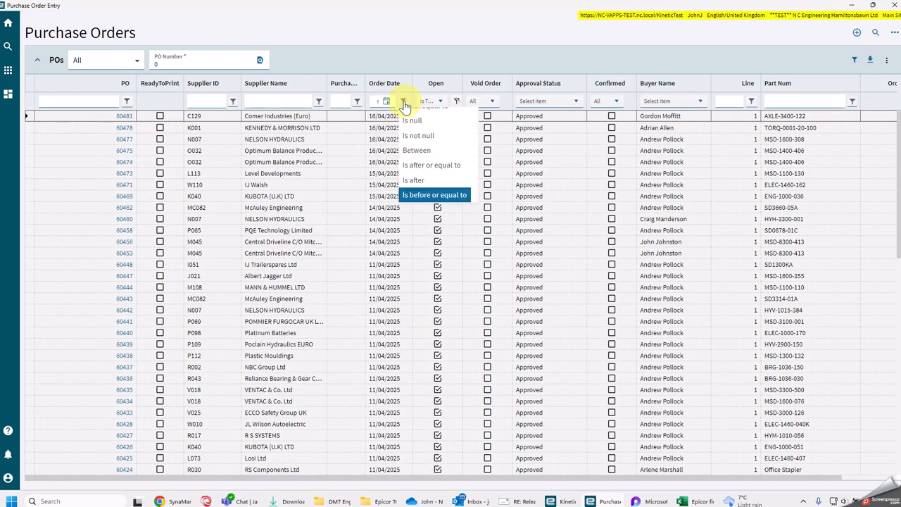
left_click(635, 56)
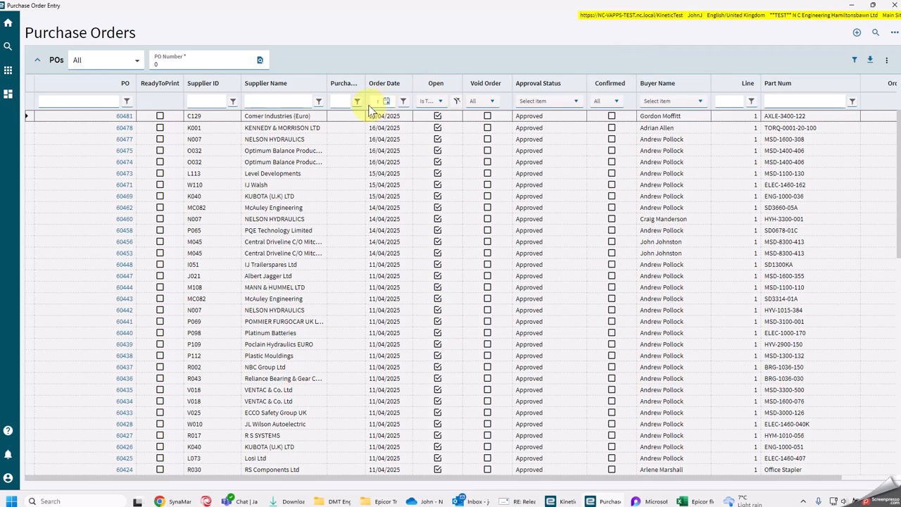
- Browse the open purchase orders and filter them to approval status Approved
scroll(369, 285, "down", 3)
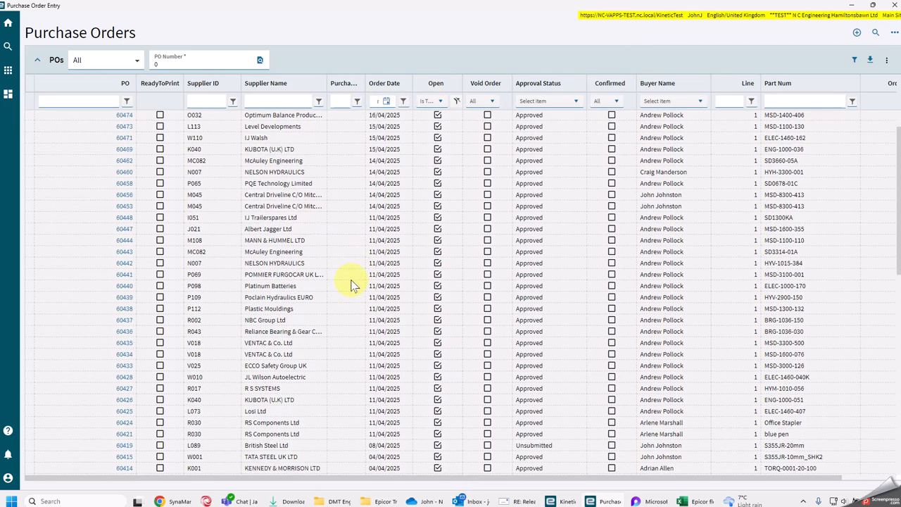
scroll(380, 285, "down", 3)
scroll(394, 282, "up", 6)
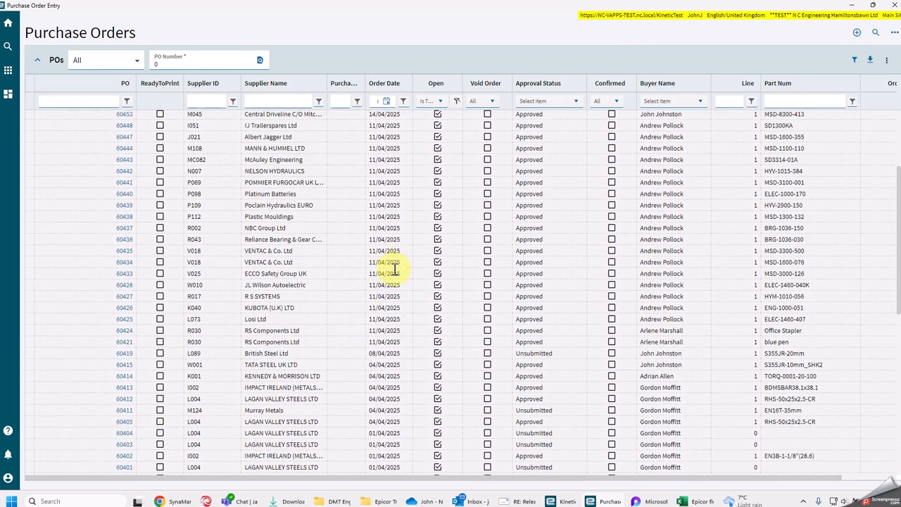
scroll(391, 230, "up", 1)
left_click(566, 101)
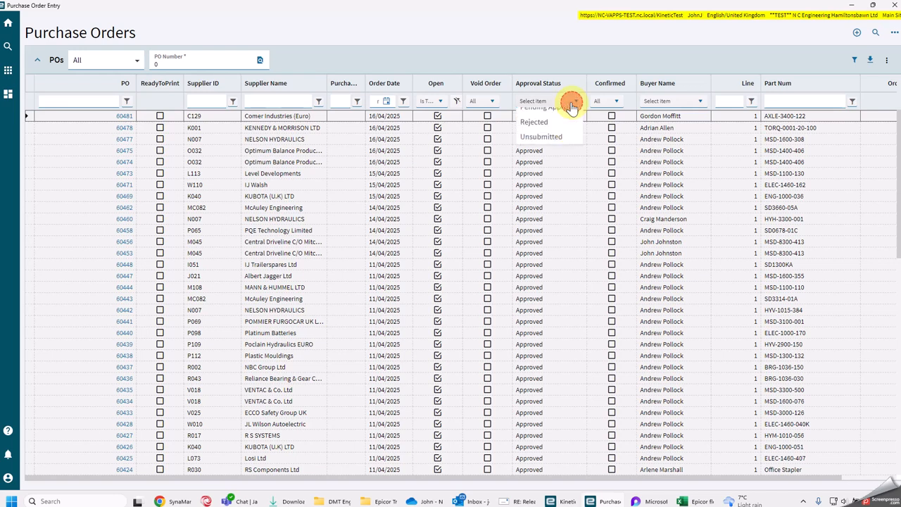
left_click(539, 130)
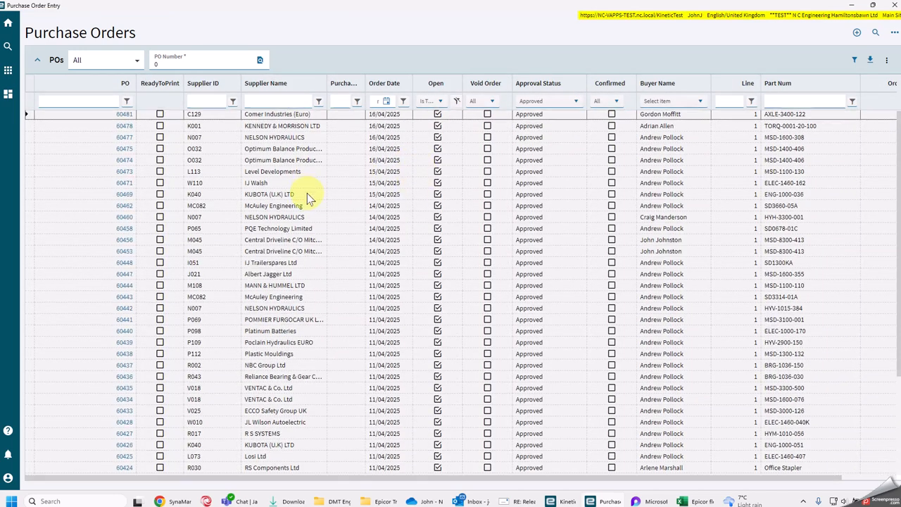
scroll(331, 225, "down", 4)
scroll(360, 124, "up", 4)
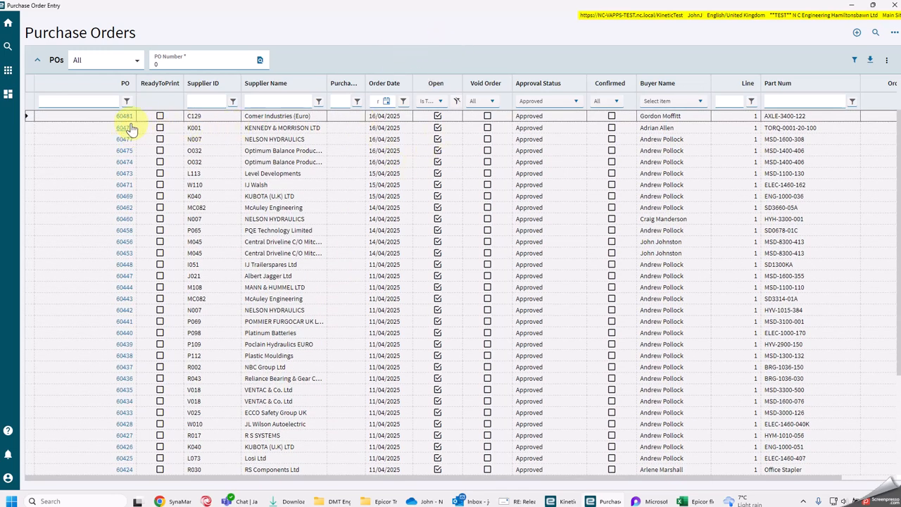
- Filter the orders by supplier name MCA and review the lines of the McAuley Engineering order dated 14/04/2025
left_click_drag(335, 4, 411, 35)
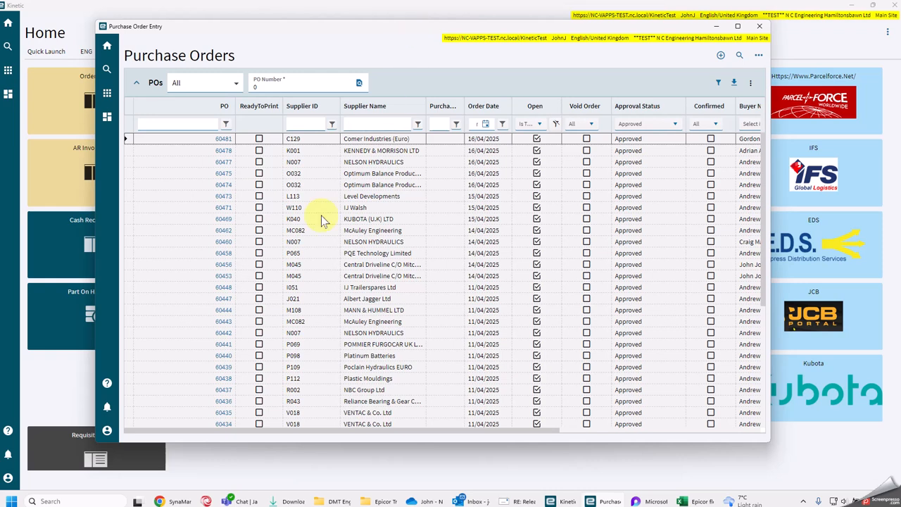
left_click(376, 127)
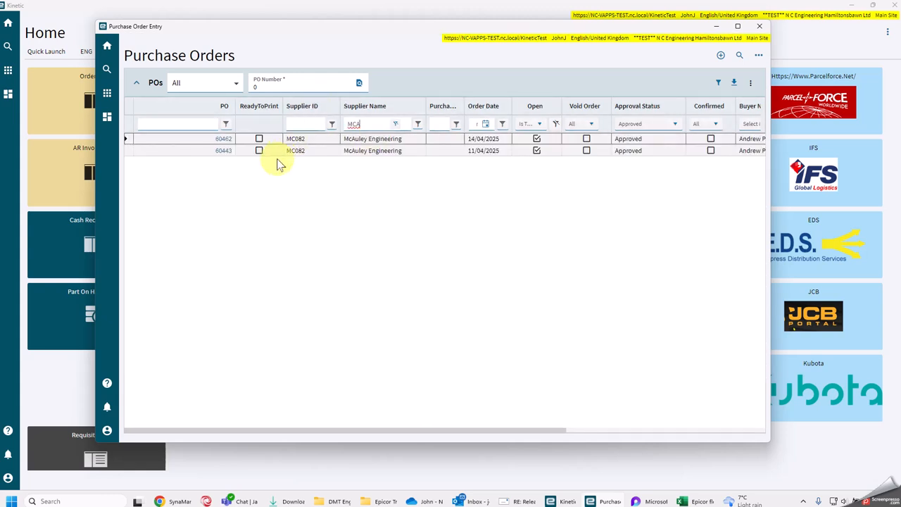
left_click(222, 141)
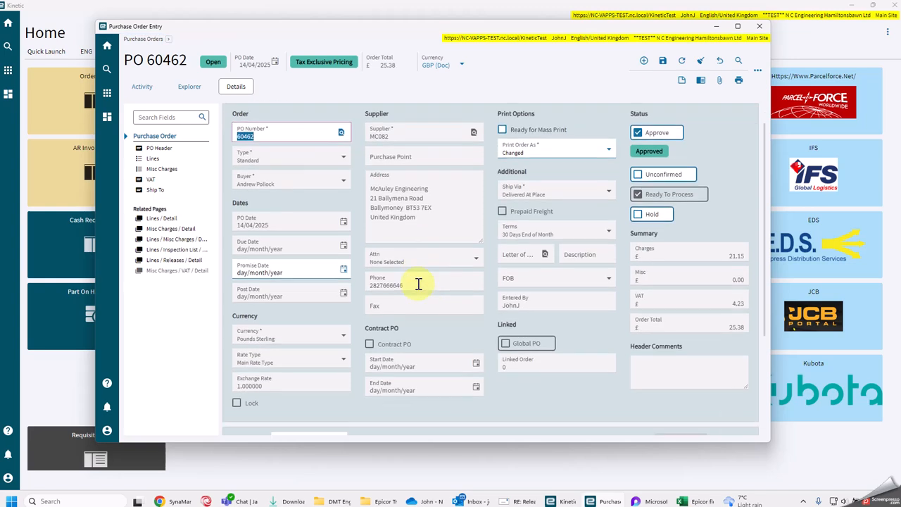
scroll(418, 283, "down", 3)
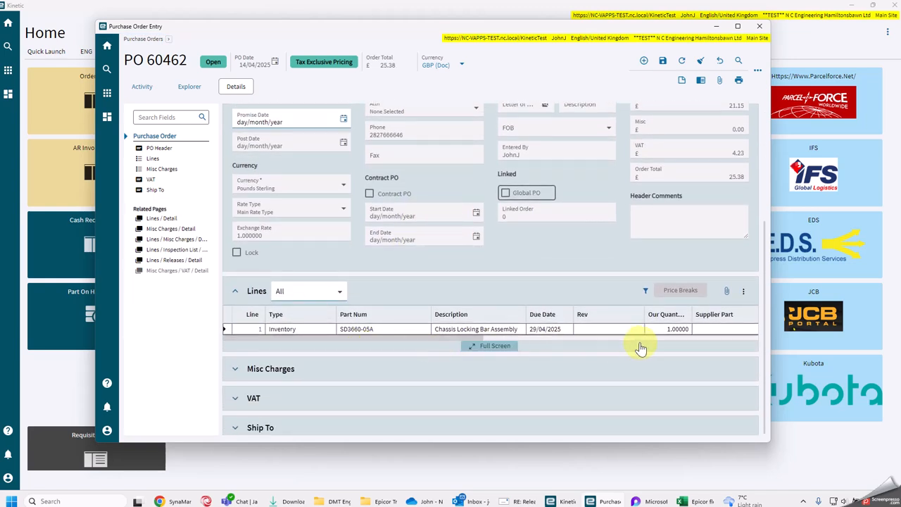
left_click(143, 38)
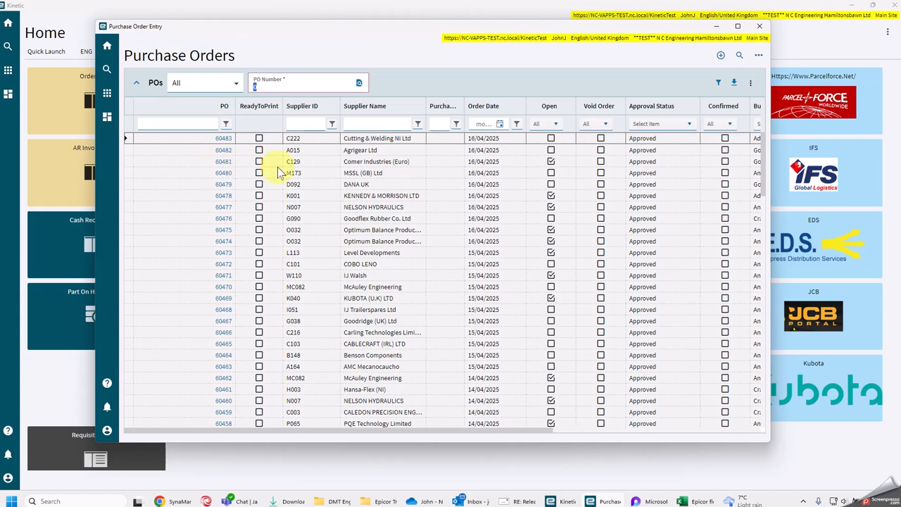
- Filter the list by supplier name MCA again and review the lines of the McAuley Engineering order dated 11/04/2025
left_click(360, 125)
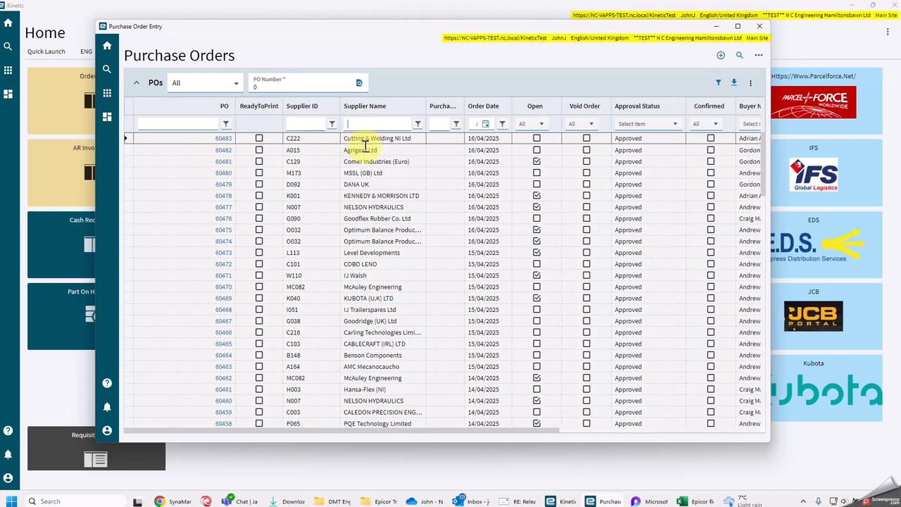
type("MCA")
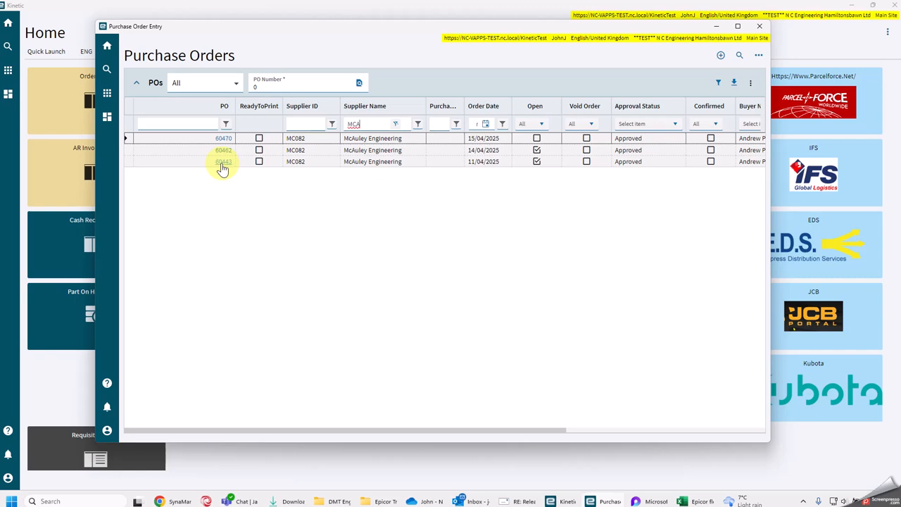
left_click(222, 164)
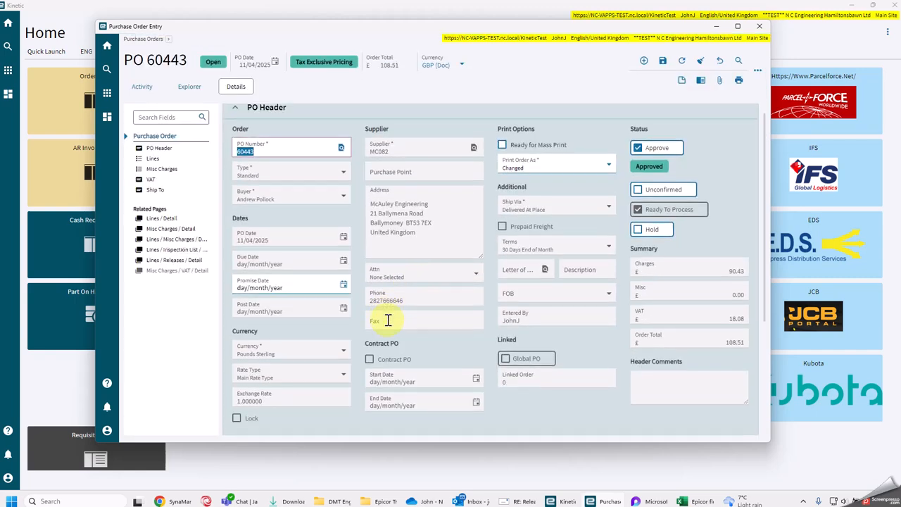
scroll(387, 318, "down", 1)
scroll(384, 322, "down", 1)
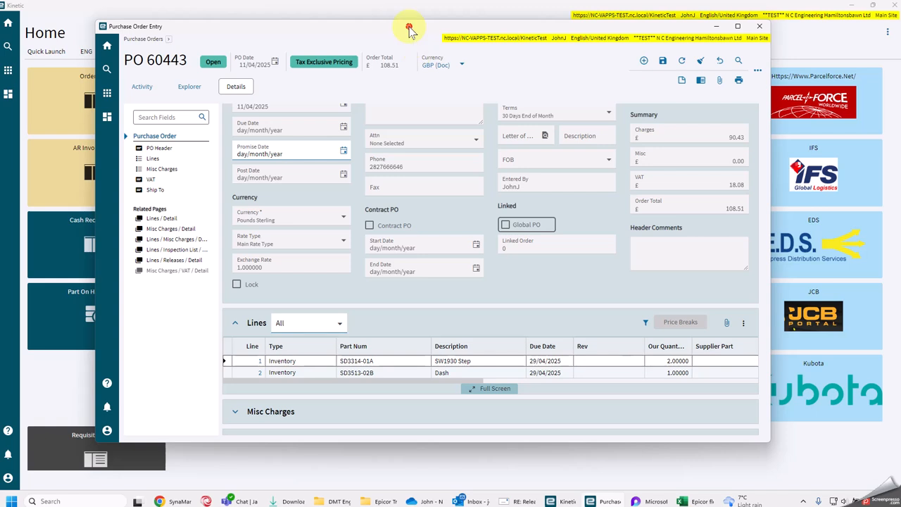
- Open Receipt Entry maximised and enter the 11/04/2025 McAuley Engineering order, with the order number plus suffix DN1 as delivery note
left_click_drag(408, 27, 900, 62)
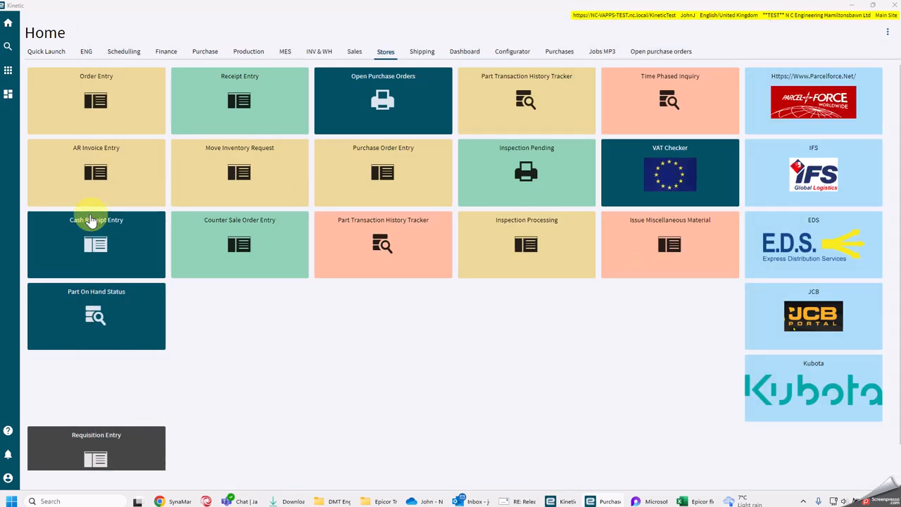
left_click(237, 113)
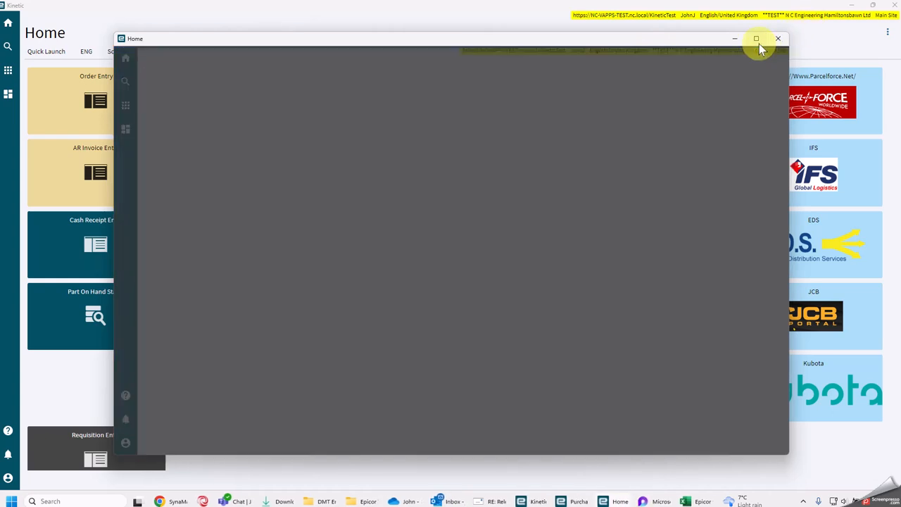
left_click(758, 40)
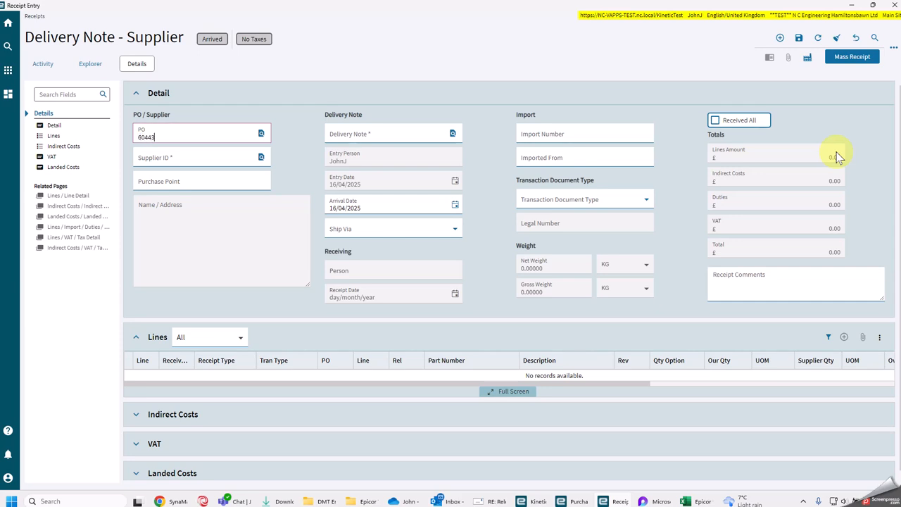
key("Tab")
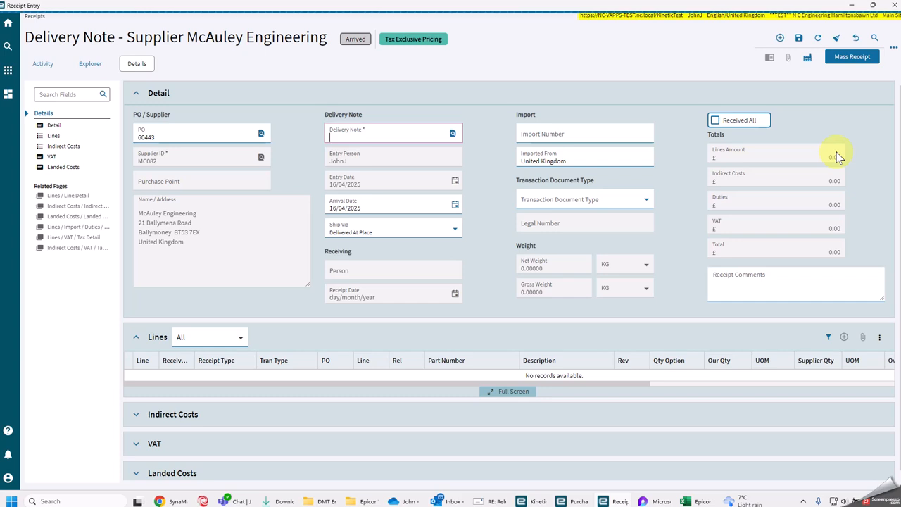
type("60443DN1")
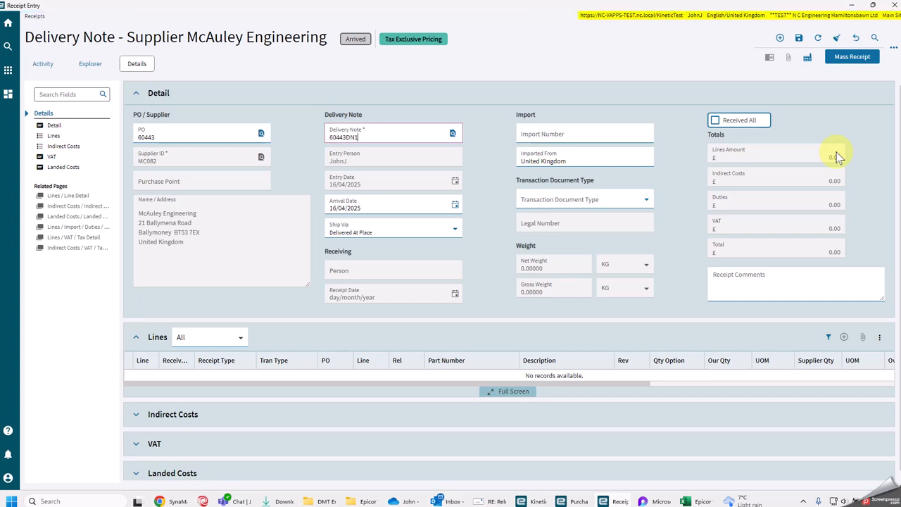
- Mass-receive line 1, part SD3314-01A (SW1930 Step), on the DN1 delivery note with its full ordered quantity
key("Tab")
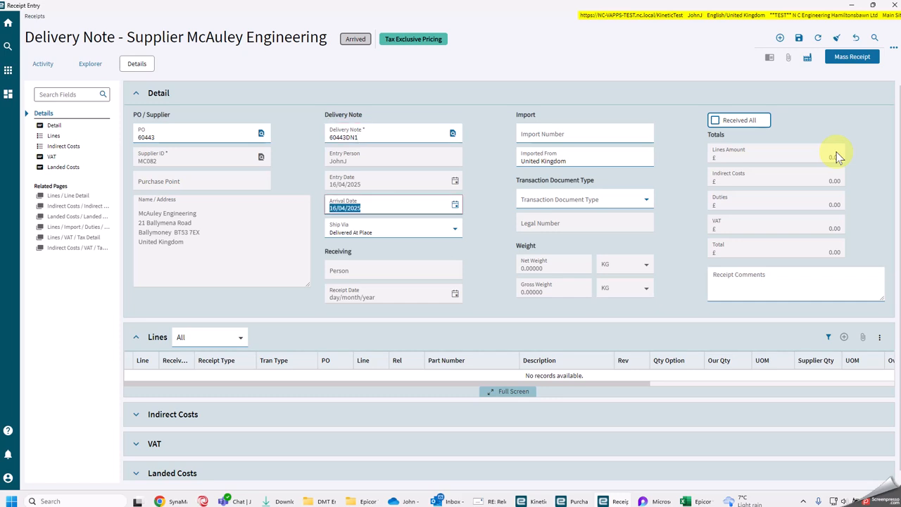
left_click(839, 59)
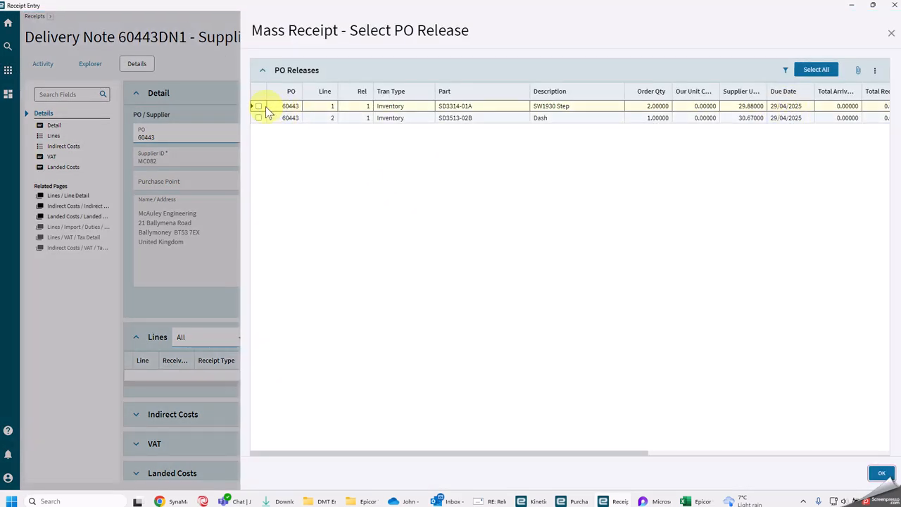
left_click(258, 107)
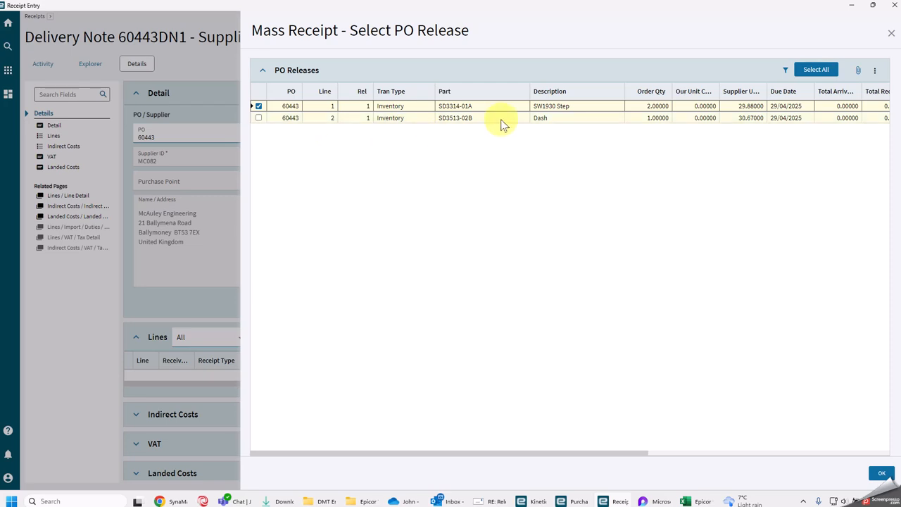
left_click(880, 474)
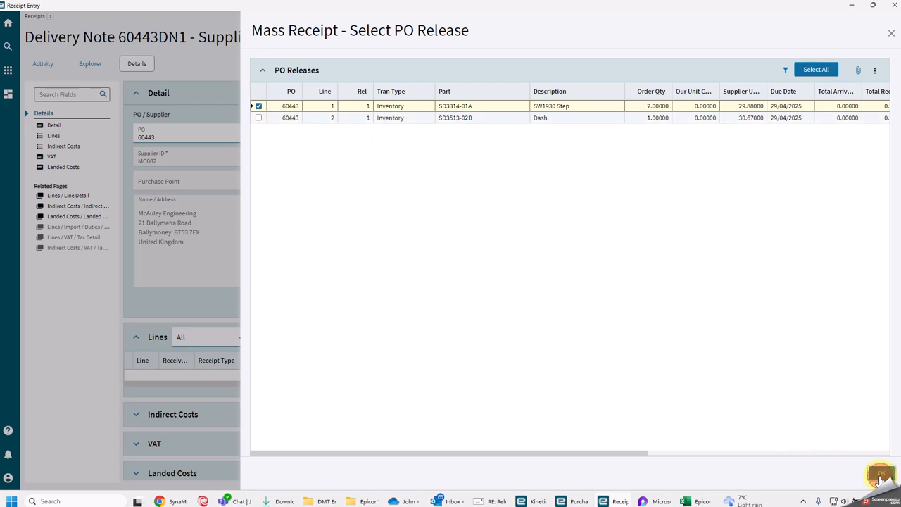
left_click(669, 62)
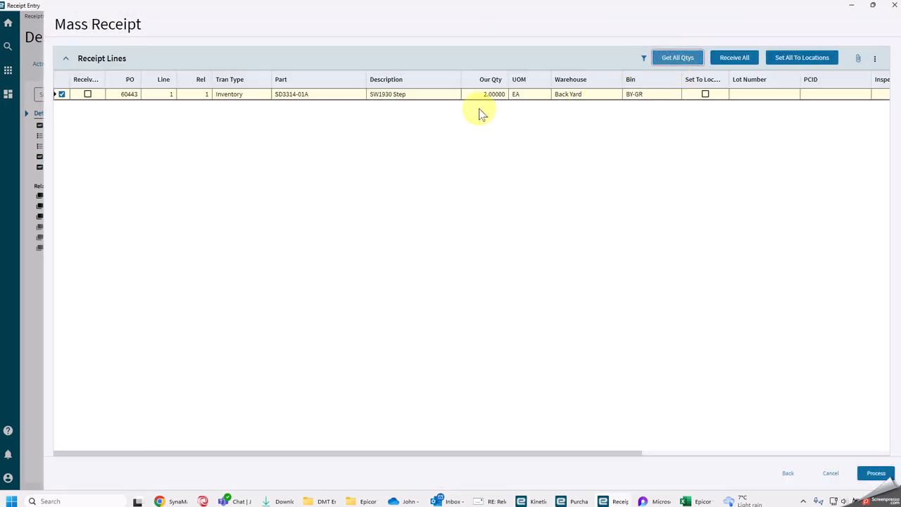
left_click(876, 473)
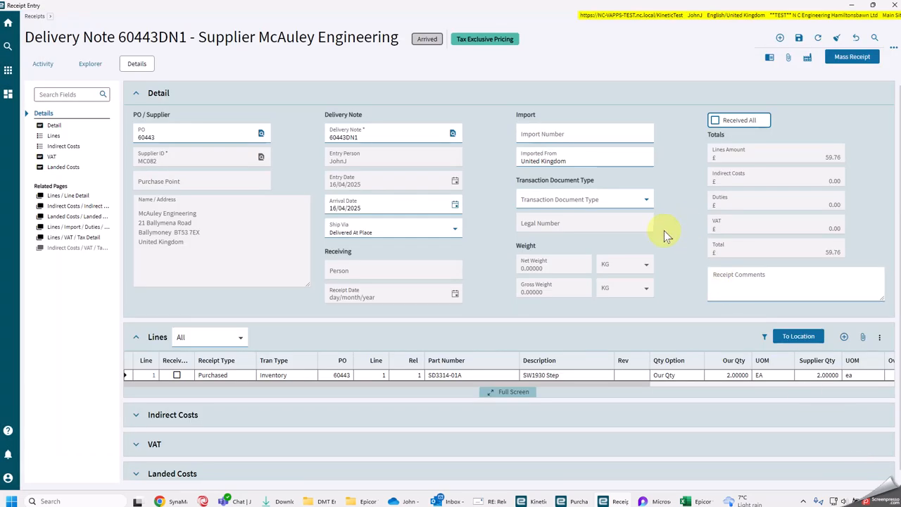
- Mark the DN1 delivery note as Received All and save the receipt
left_click(715, 122)
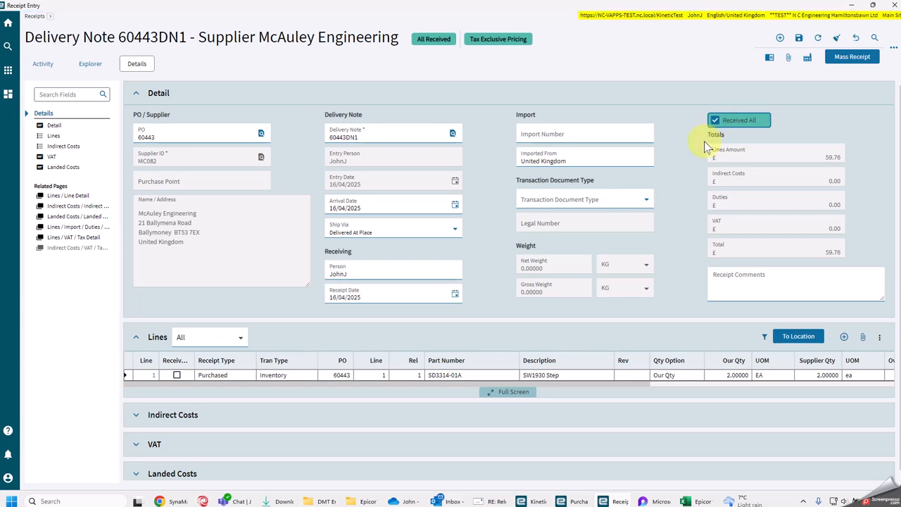
left_click(798, 39)
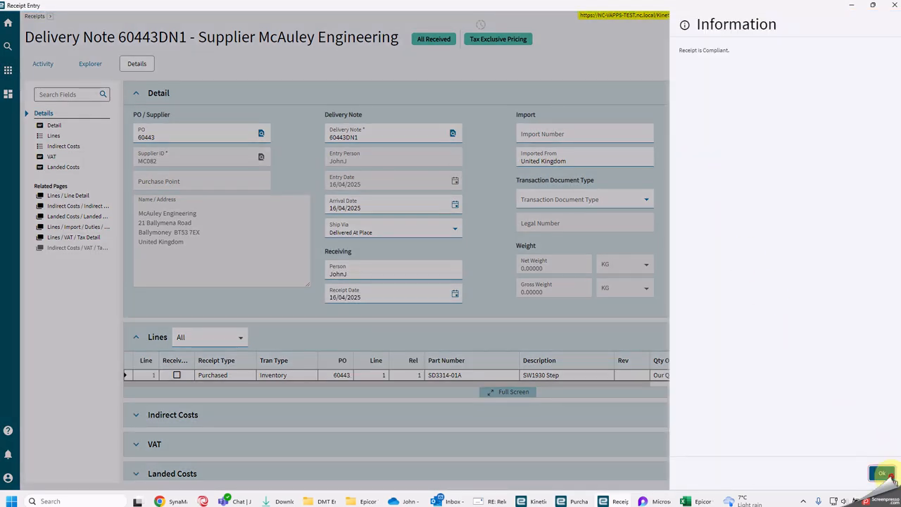
left_click(881, 473)
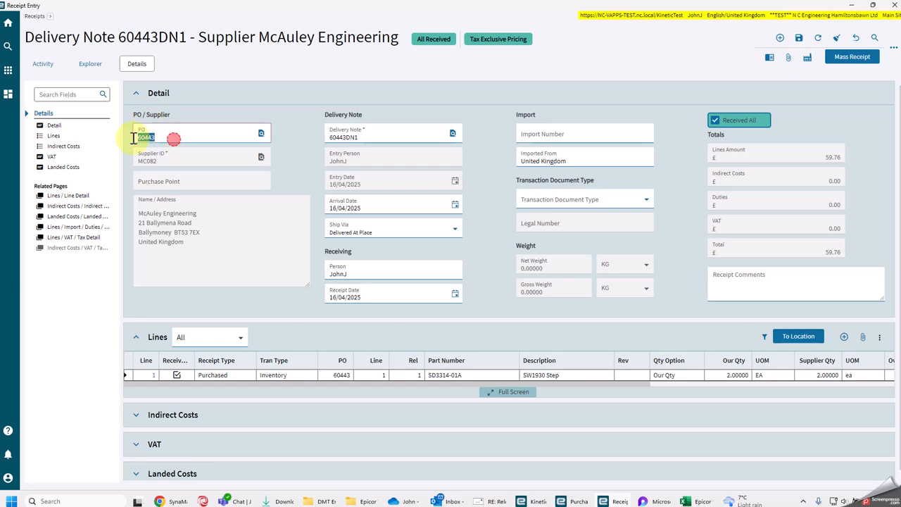
- Filter the purchase orders by this order's number and refresh the list to check whether the order is open
left_click_drag(175, 137, 103, 152)
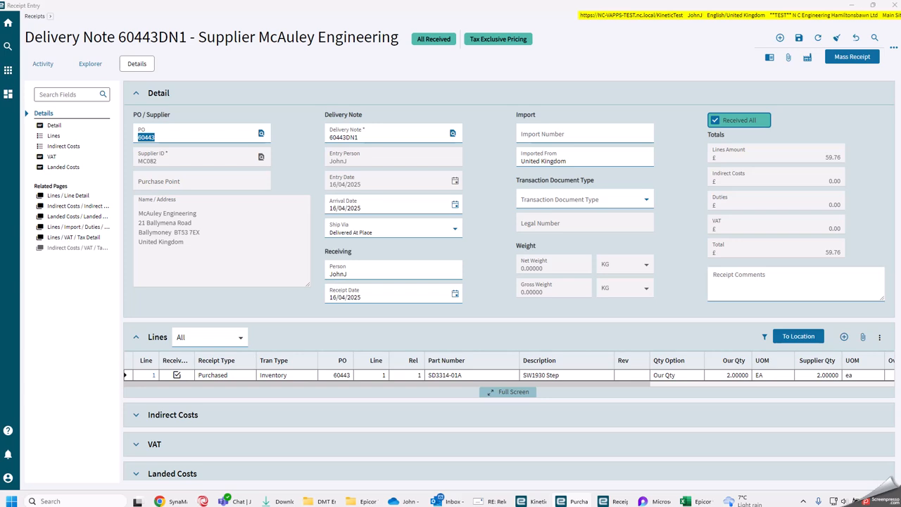
left_click_drag(900, 43, 423, 39)
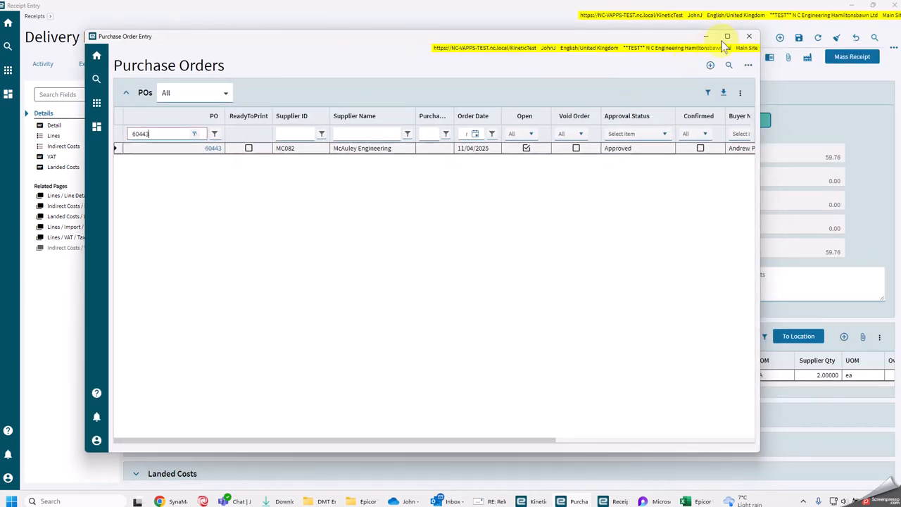
left_click(727, 36)
left_click(885, 61)
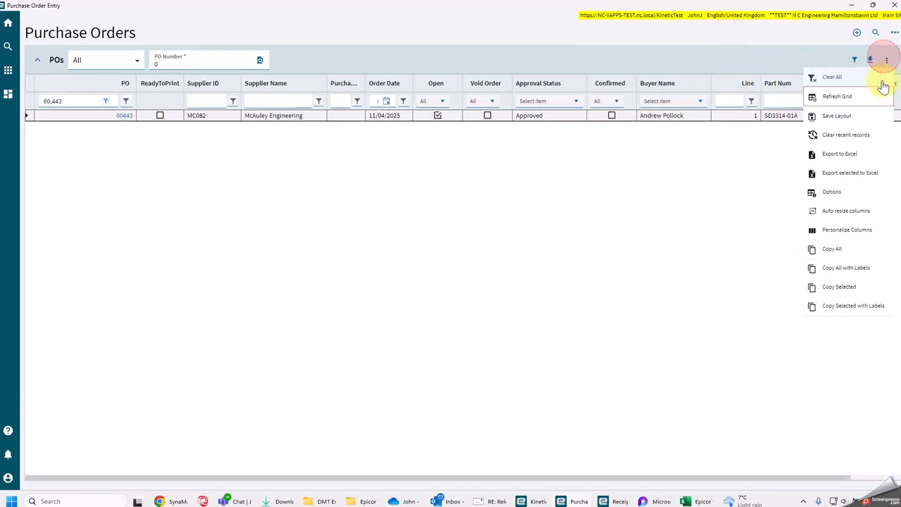
left_click(841, 97)
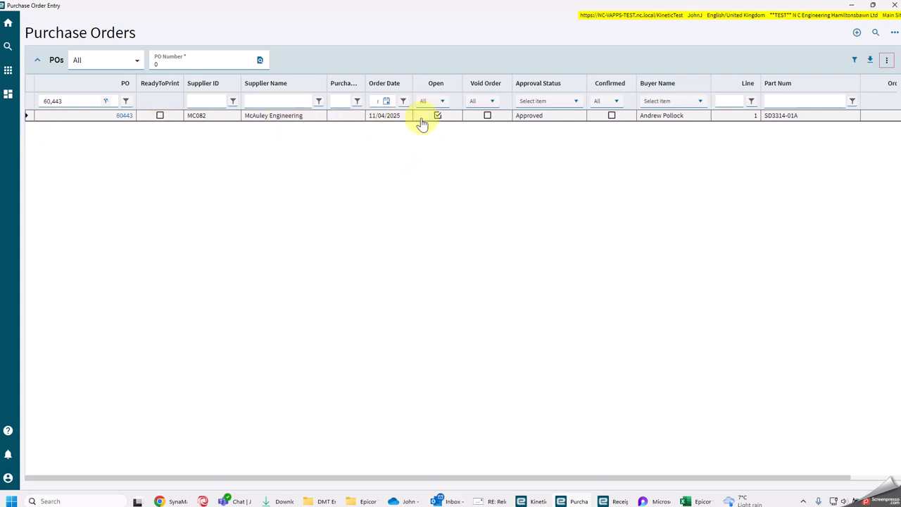
left_click_drag(454, 5, 900, 85)
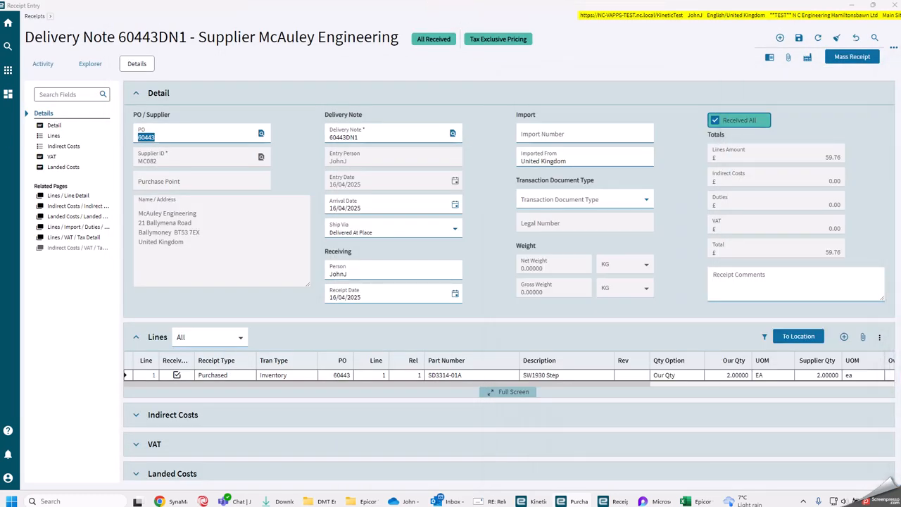
- Start a new receipt for the same purchase order, with the order number plus suffix DN2 as delivery note
left_click(779, 38)
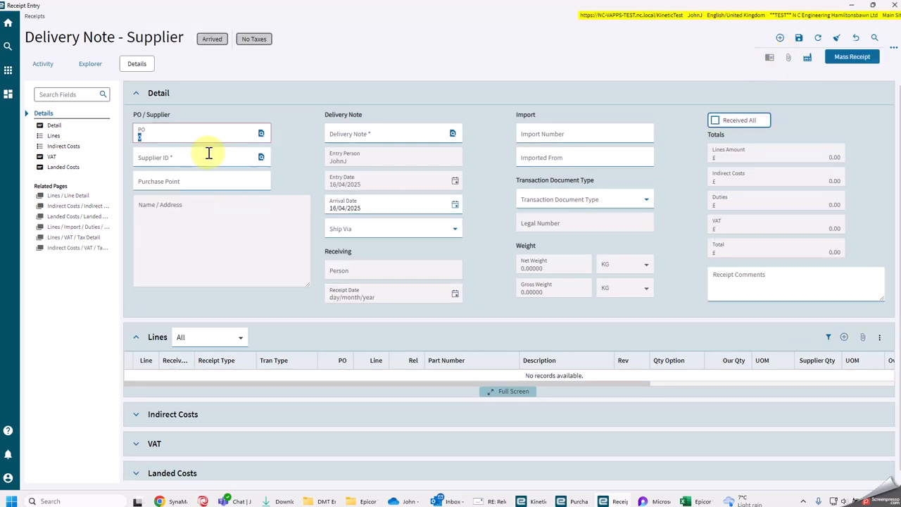
key("Tab")
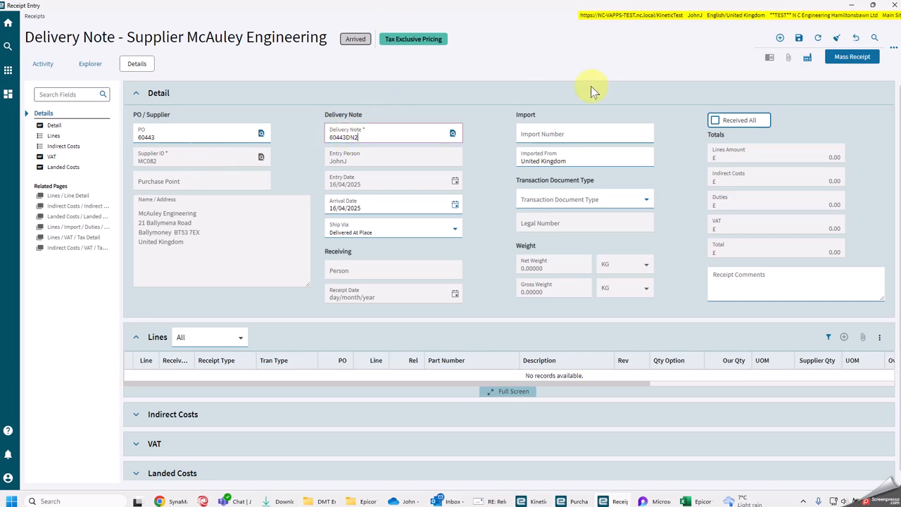
key("Tab")
- Mass-receive line 2, part SD3513-02B (Dash), on the DN2 delivery note with its full ordered quantity
left_click(855, 57)
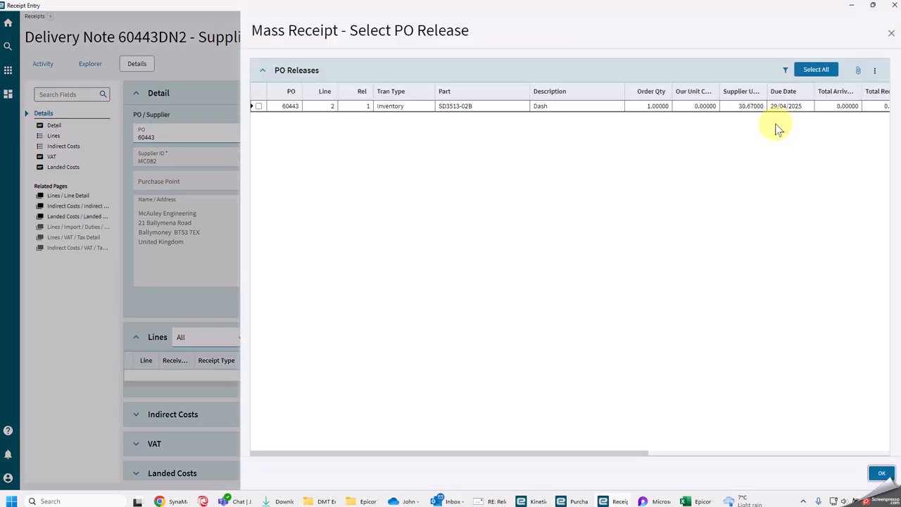
left_click(815, 69)
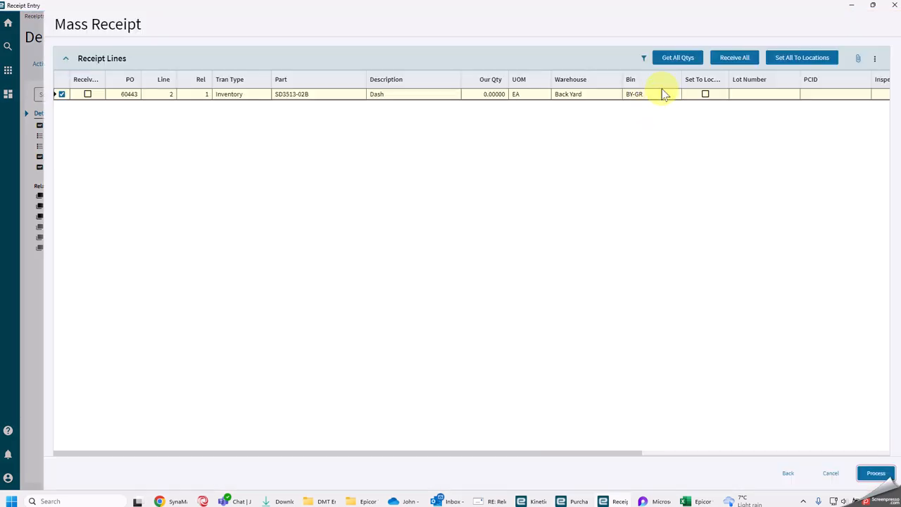
left_click(672, 59)
left_click(875, 473)
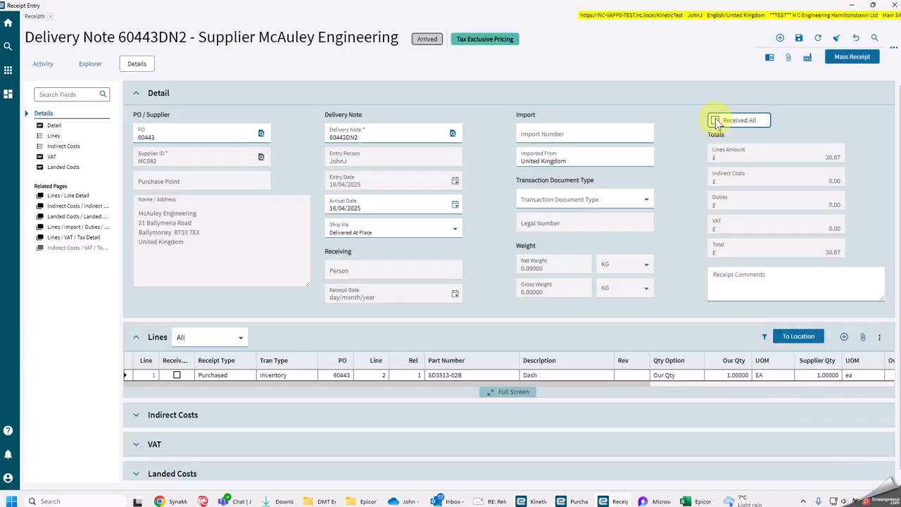
- Mark the DN2 delivery note as Received All and save the receipt
left_click(714, 121)
left_click_drag(364, 138, 324, 153)
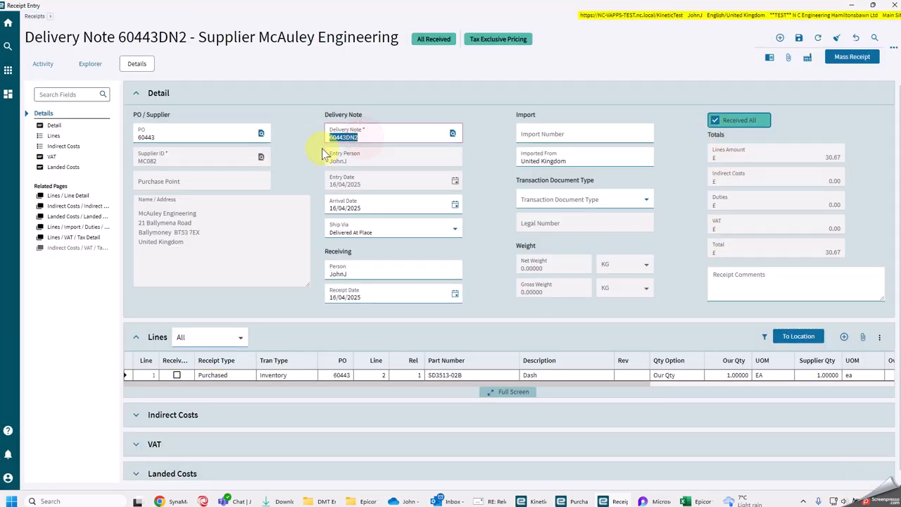
left_click(799, 37)
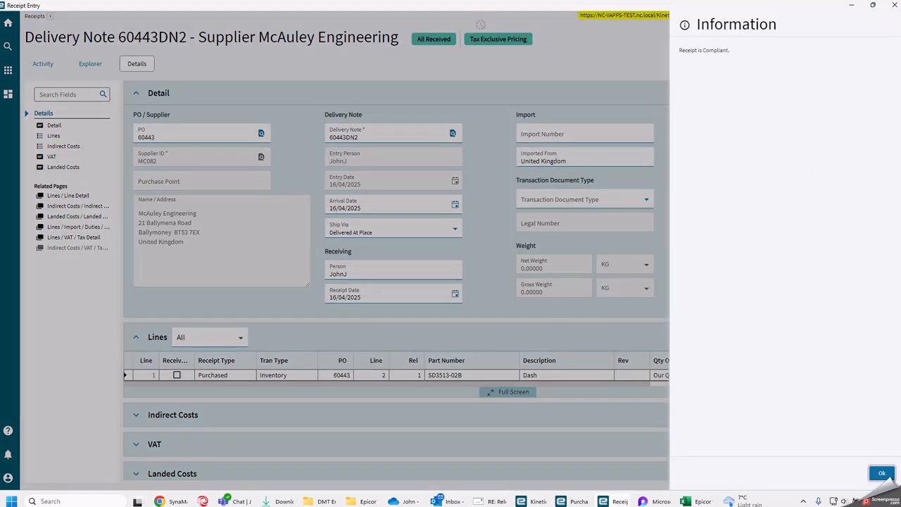
left_click(881, 473)
- Refresh the filtered purchase order list again to check the Open flag of the McAuley Engineering order
left_click_drag(900, 46, 444, 42)
left_click(780, 98)
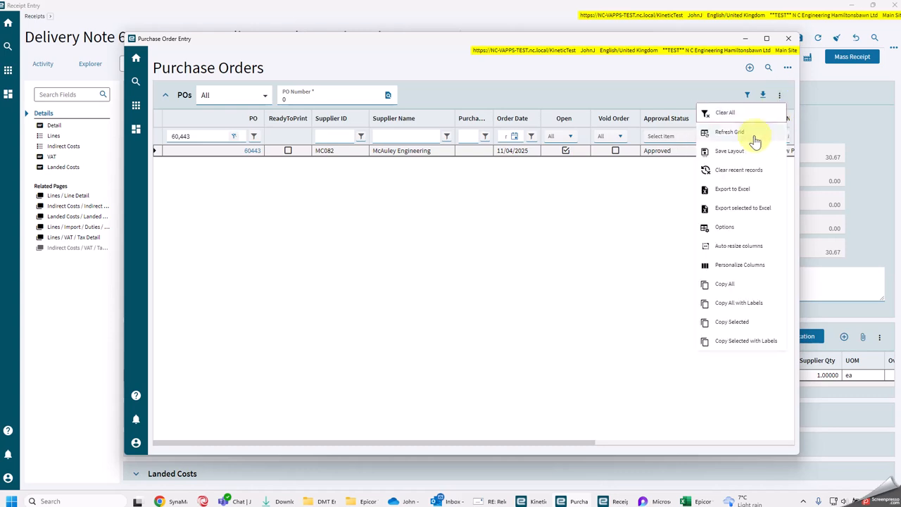
left_click(746, 136)
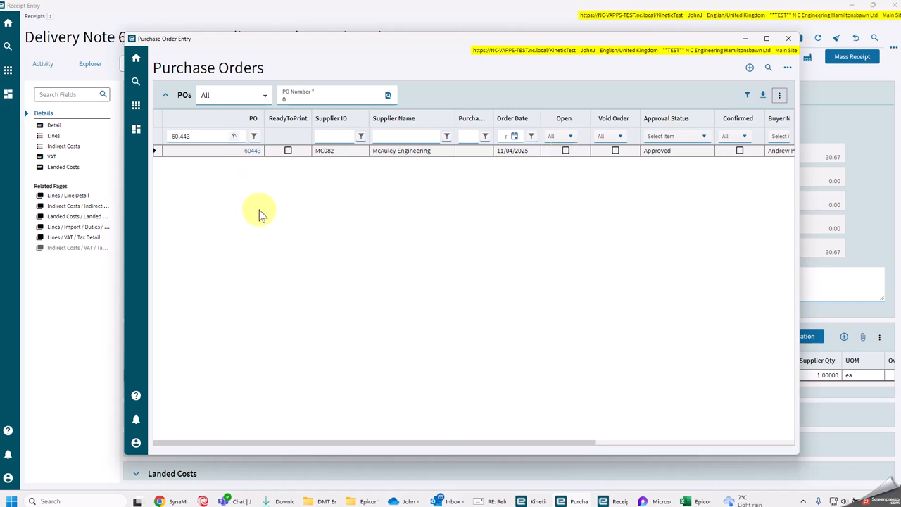
left_click_drag(563, 44, 518, 27)
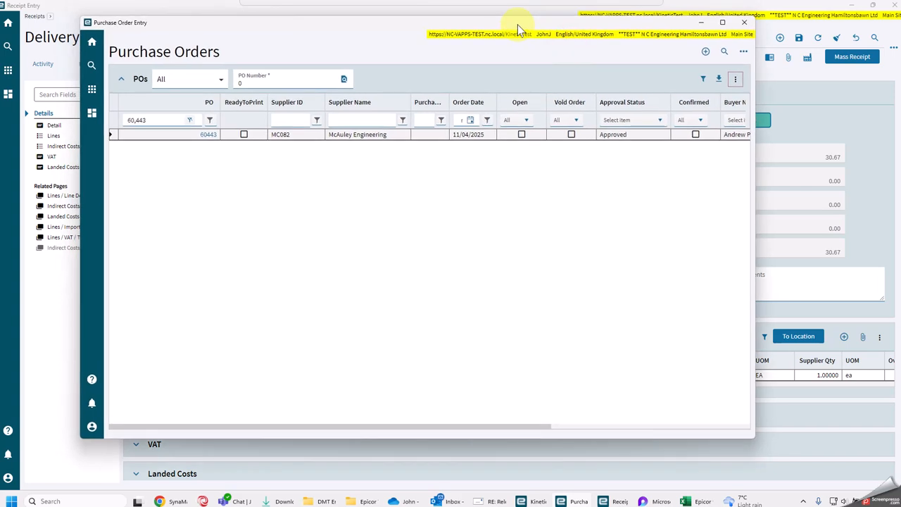
- Open the McAuley Engineering order dated 11/04/2025 and review its lines
double_click(208, 138)
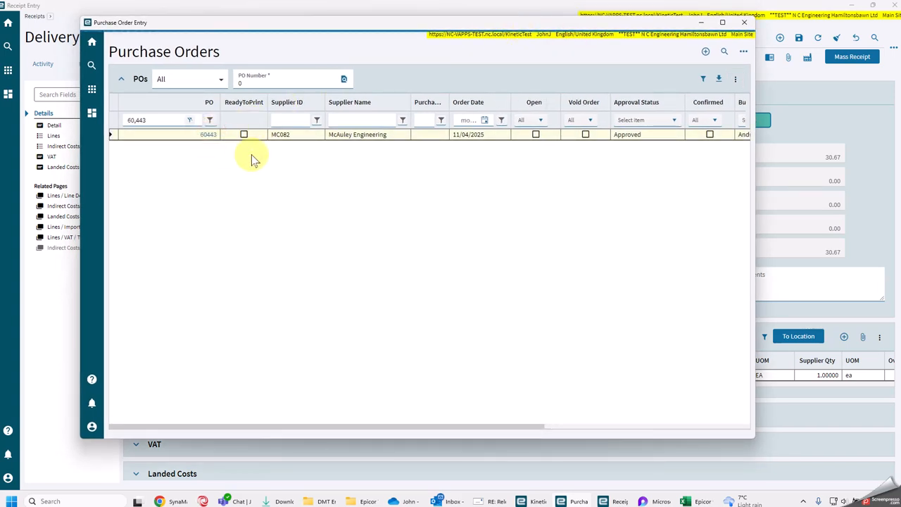
scroll(398, 260, "down", 2)
scroll(398, 278, "down", 3)
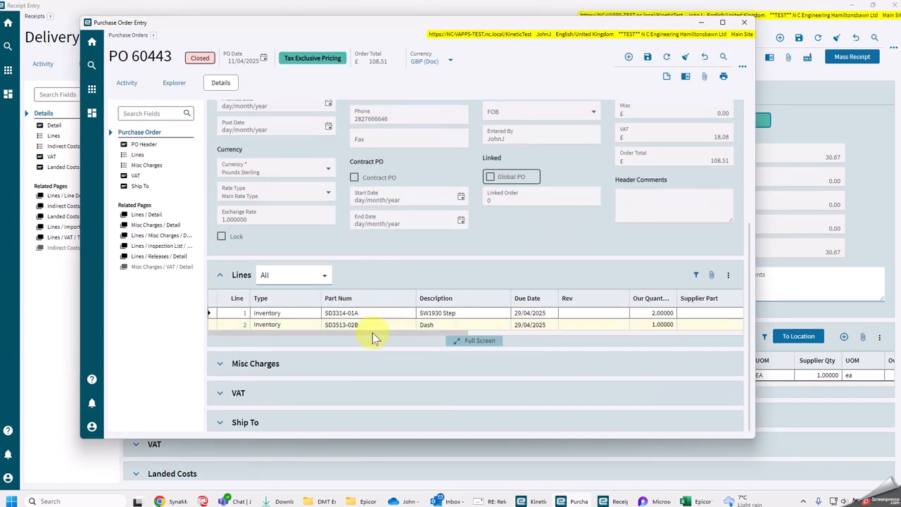
- Look up part SD3314-01A in Part Tracker, close it and review the purchase order header
right_click(366, 311)
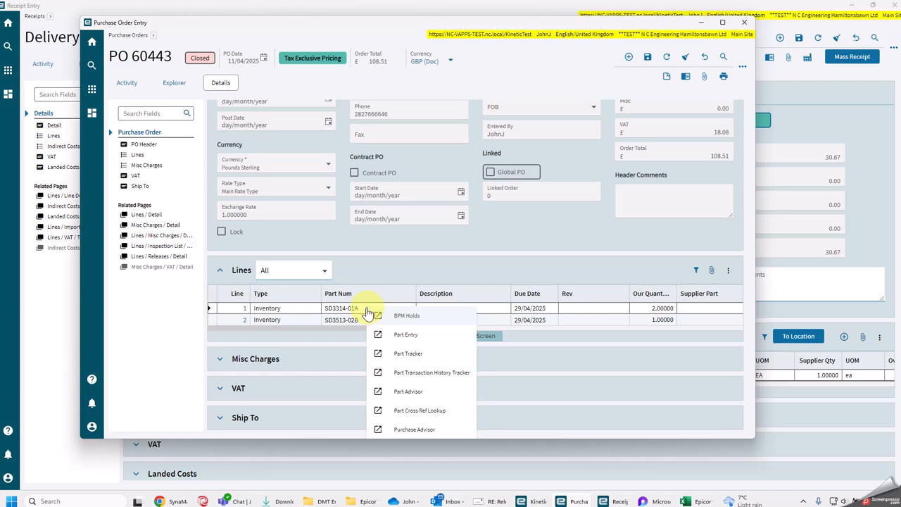
left_click(416, 356)
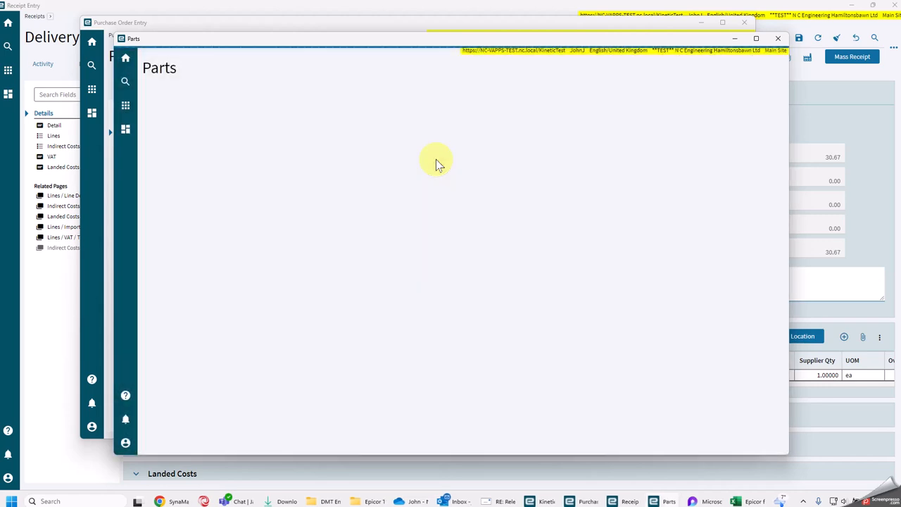
scroll(416, 195, "down", 5)
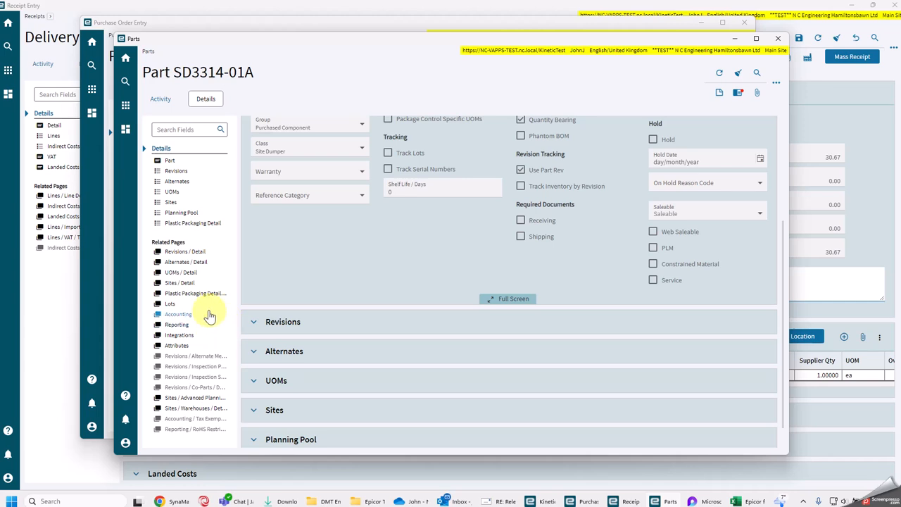
scroll(261, 243, "up", 3)
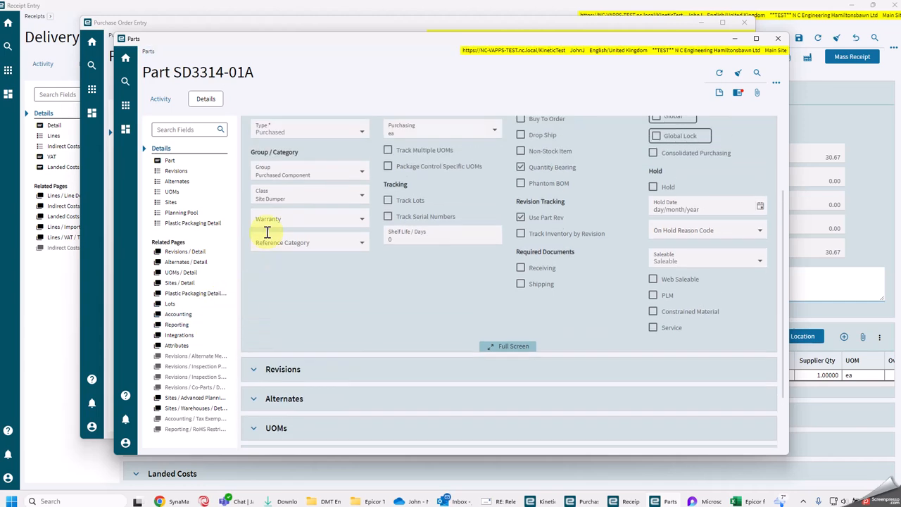
left_click(159, 97)
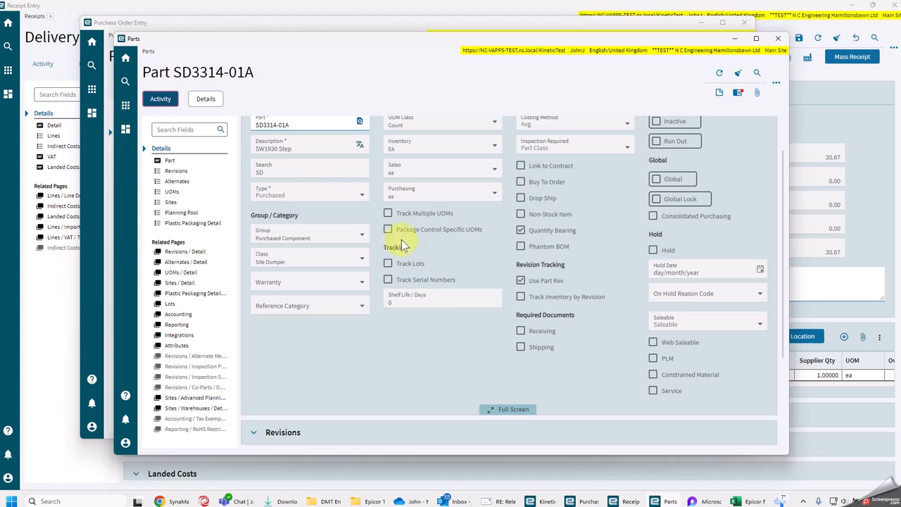
scroll(362, 332, "up", 1)
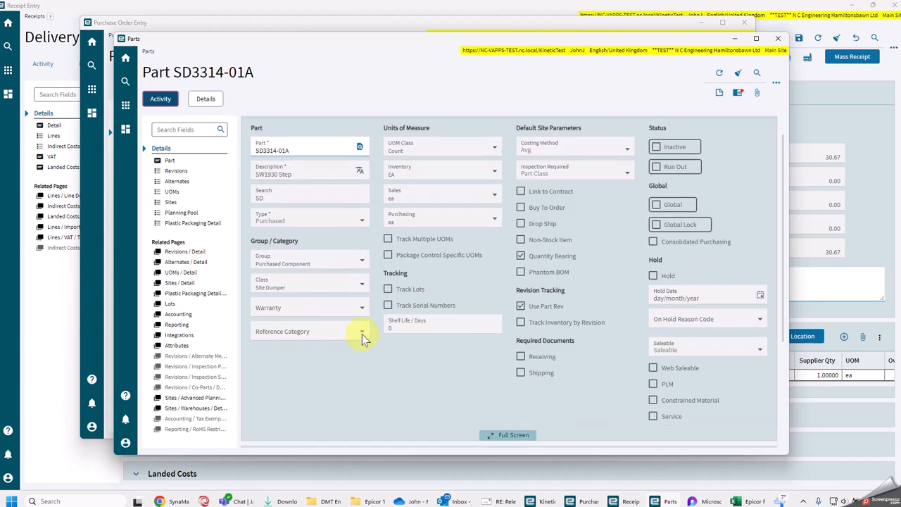
left_click(778, 38)
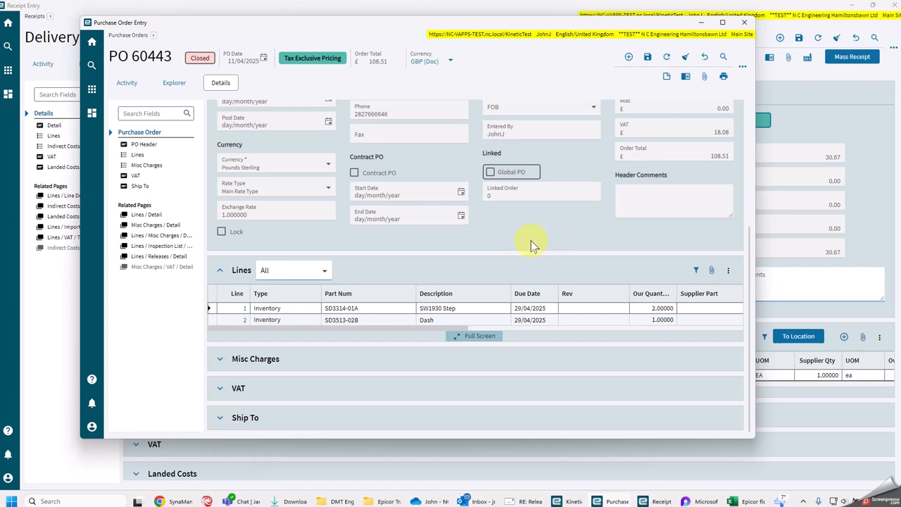
scroll(535, 239, "up", 3)
scroll(563, 229, "up", 1)
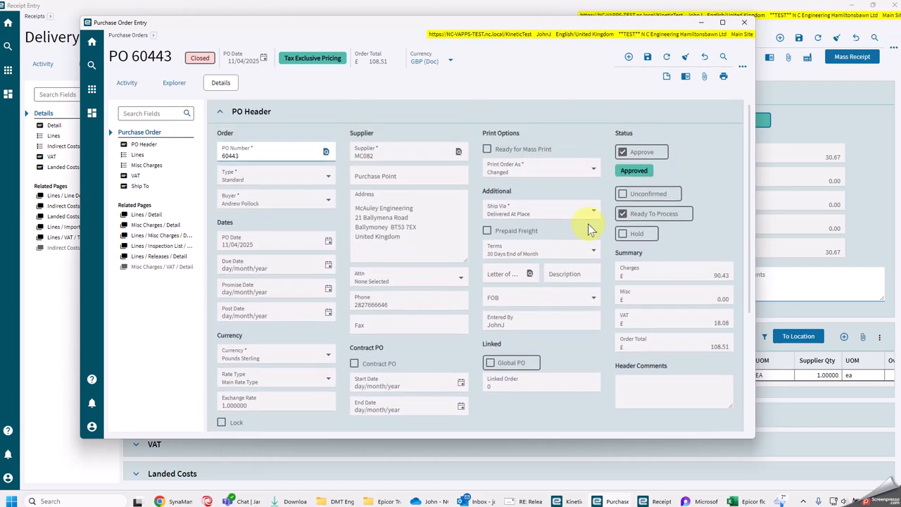